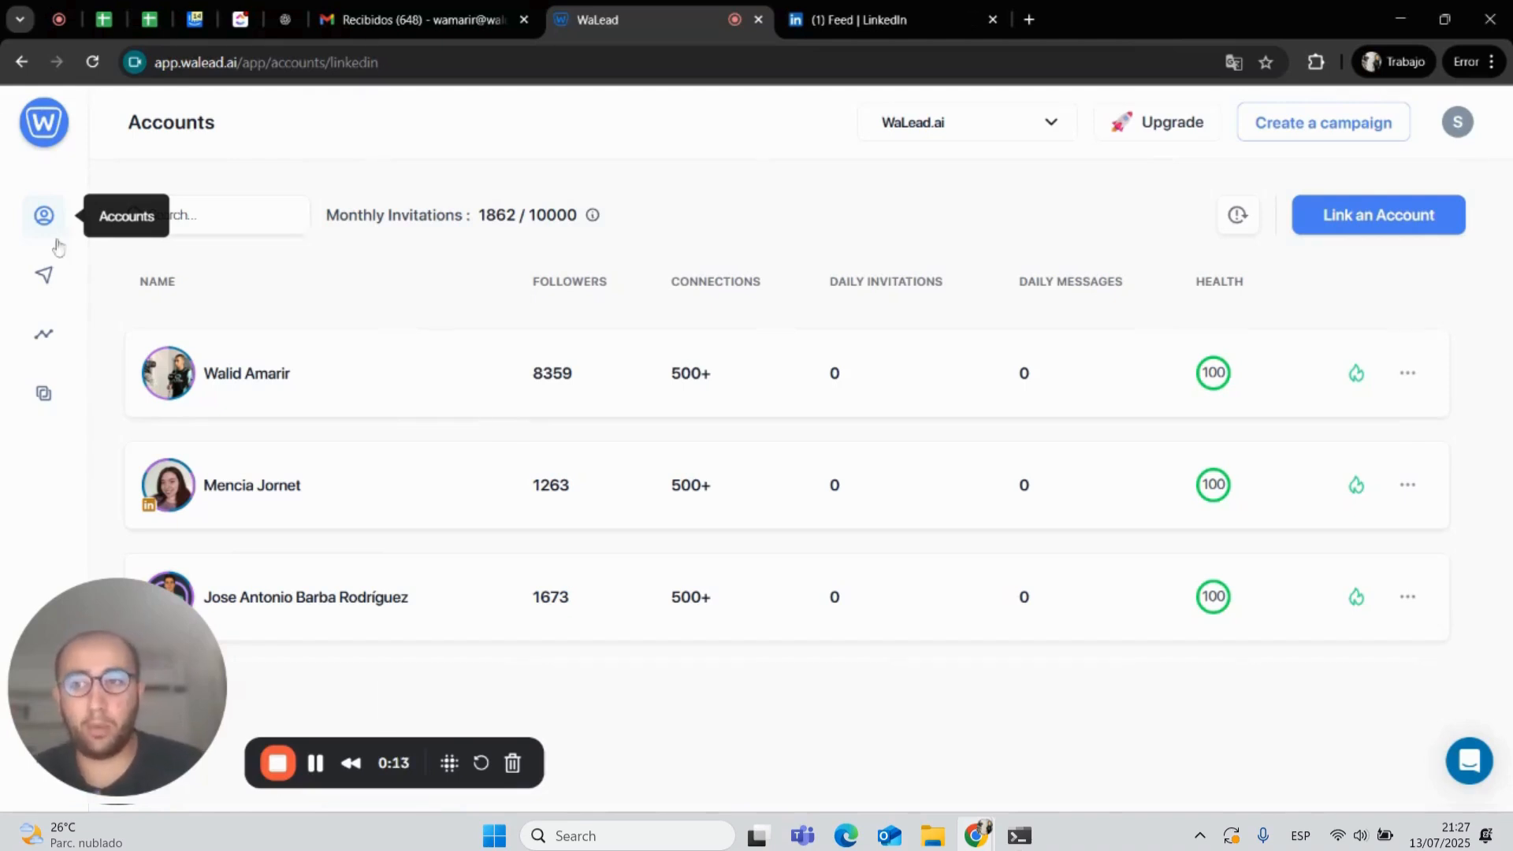
- Create a new campaign named New Camp from the campaigns list
left_click(45, 276)
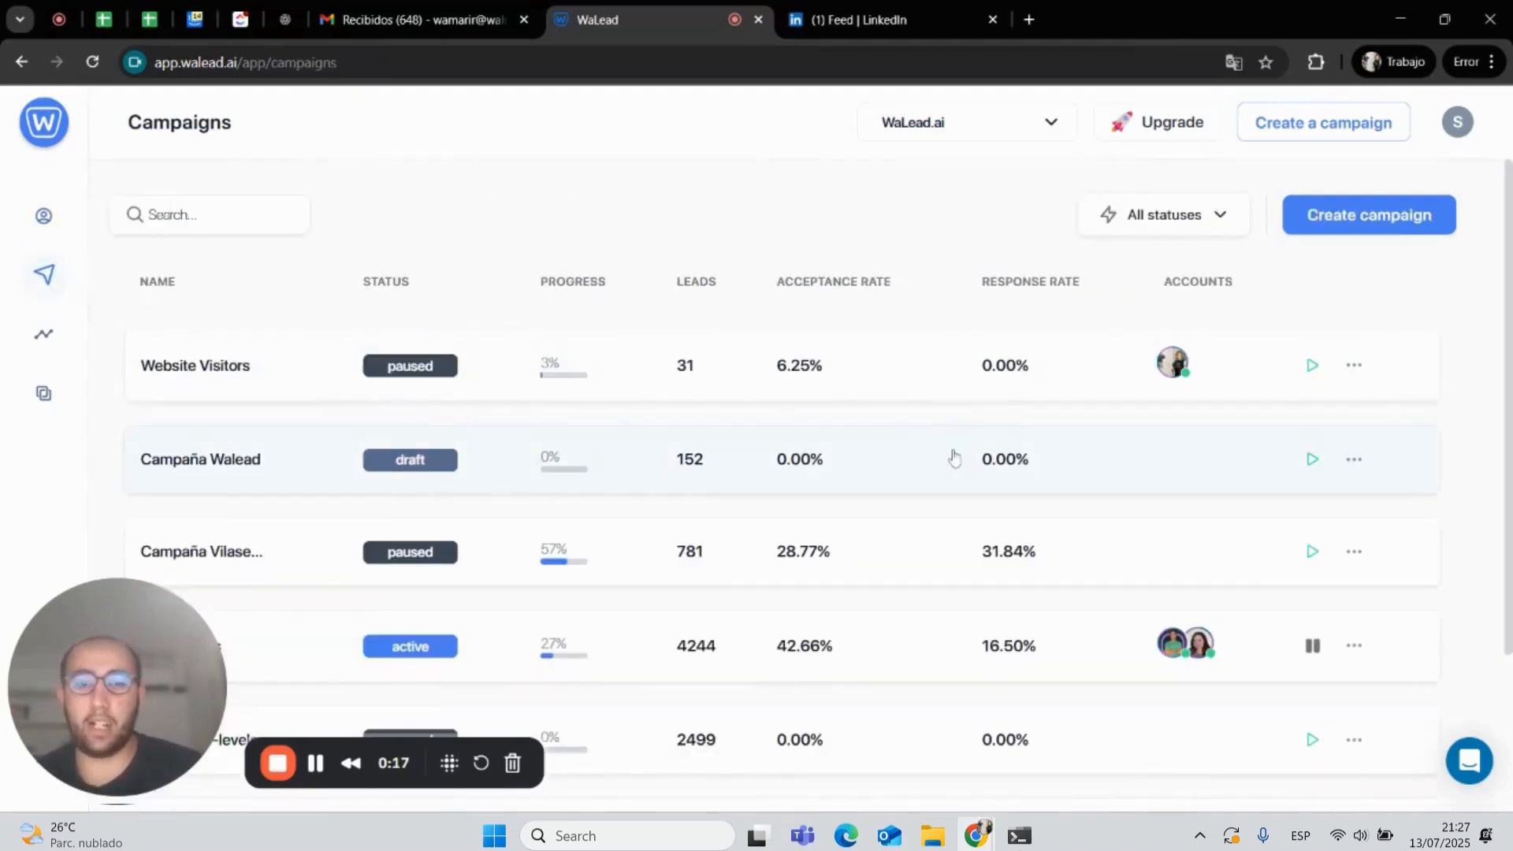
left_click(1384, 207)
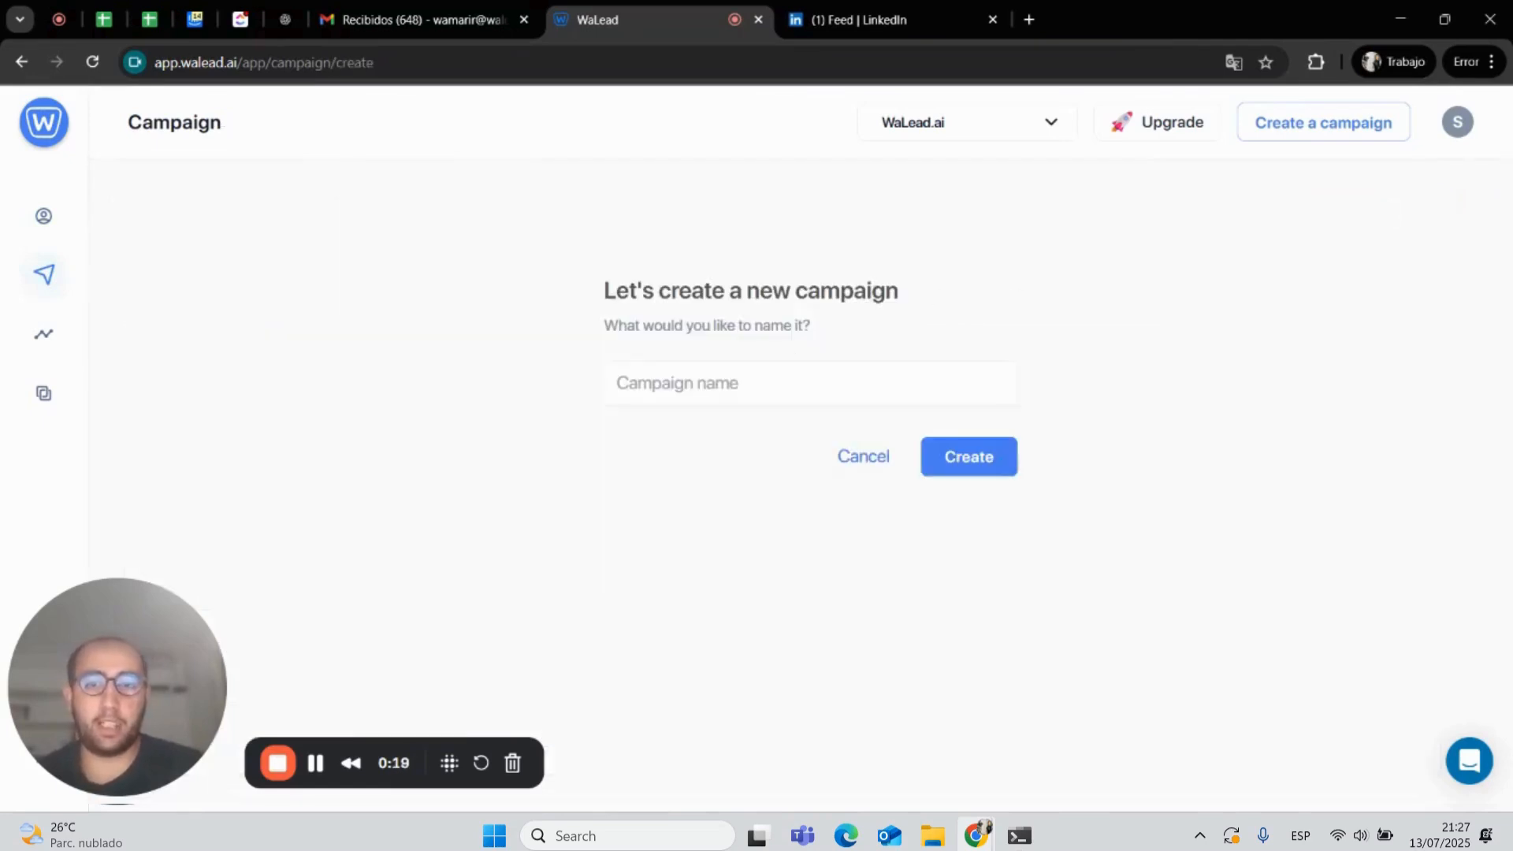
left_click(810, 383)
type("New ")
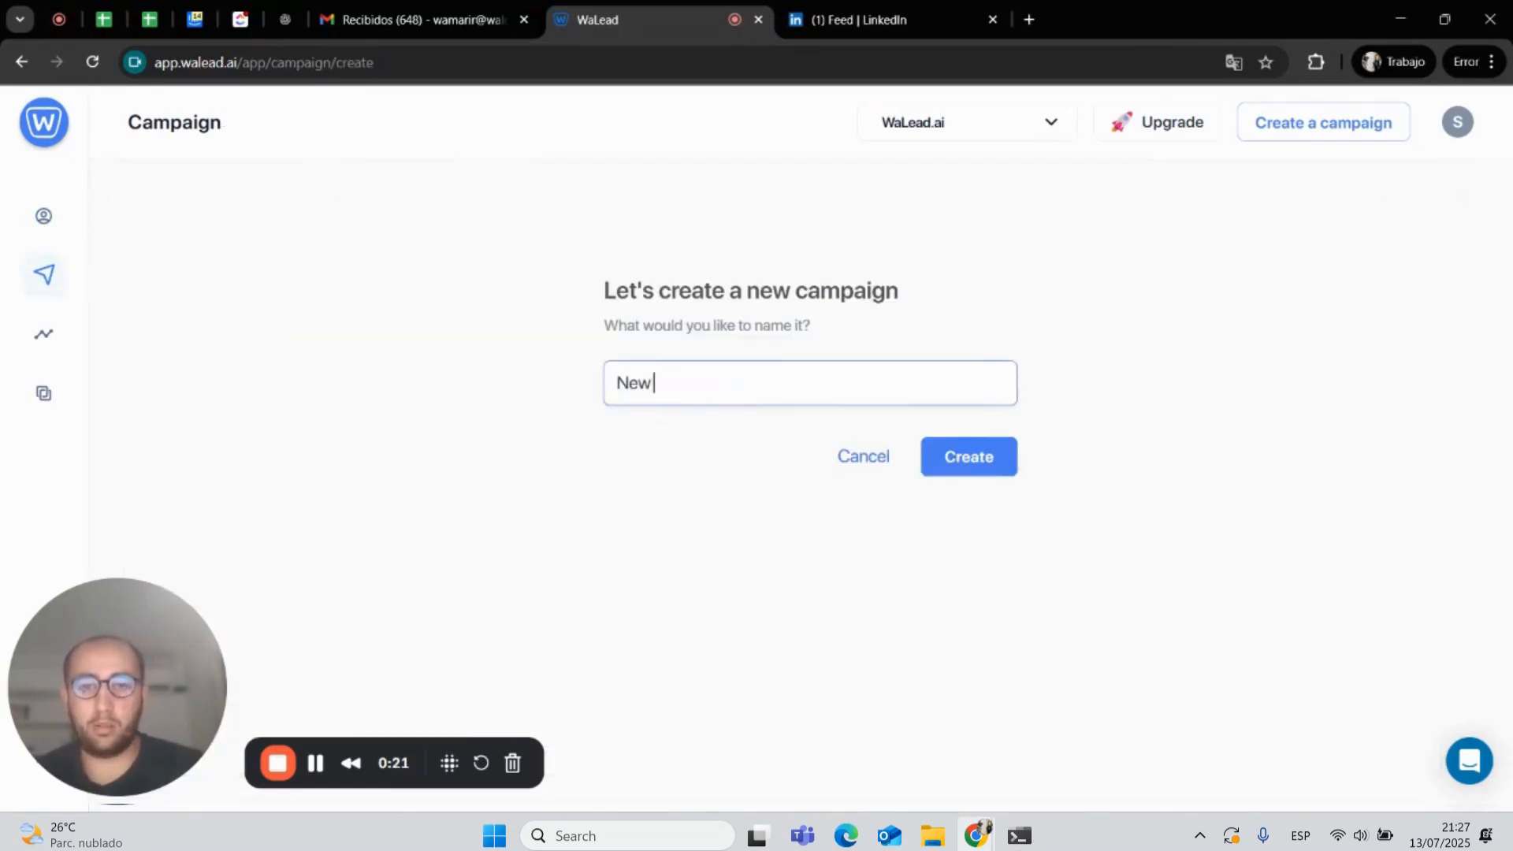
type("Camp")
left_click(998, 475)
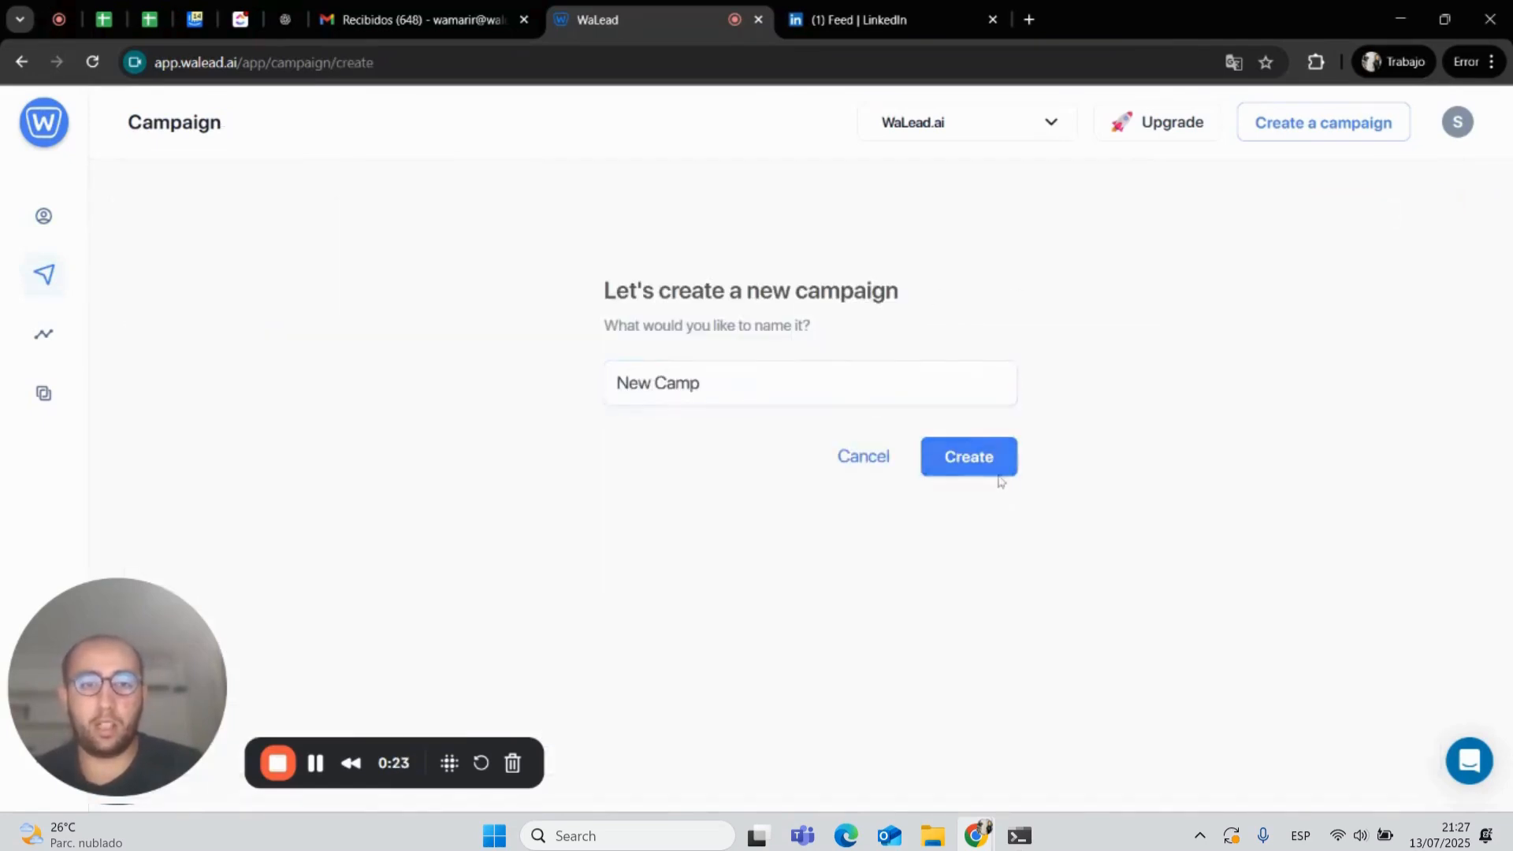
- Open the New Camp campaign and go to its leads section
scroll(625, 565, "down", 3)
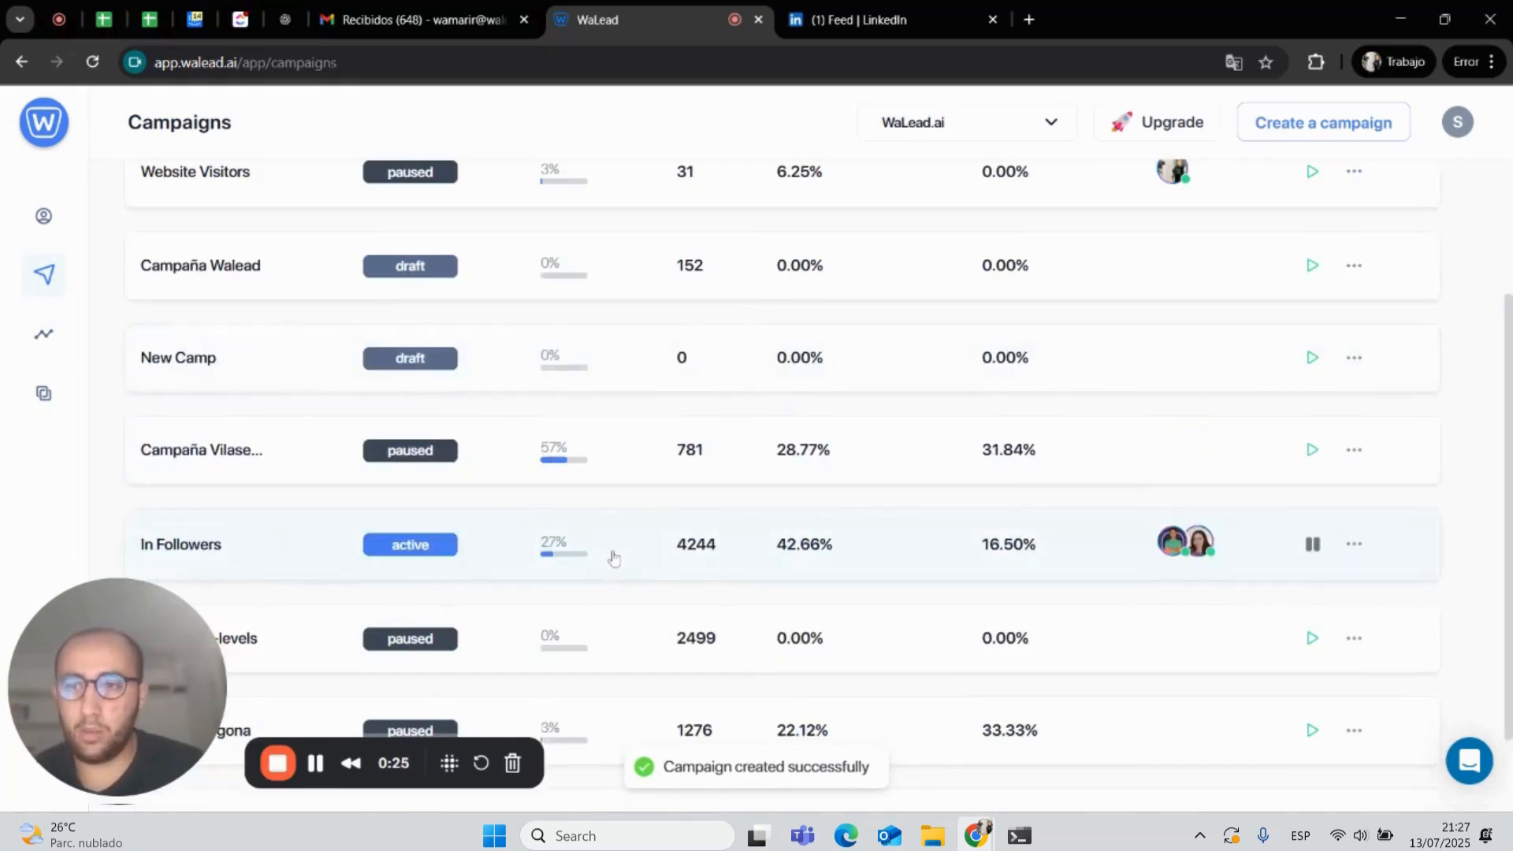
left_click(550, 364)
left_click(289, 197)
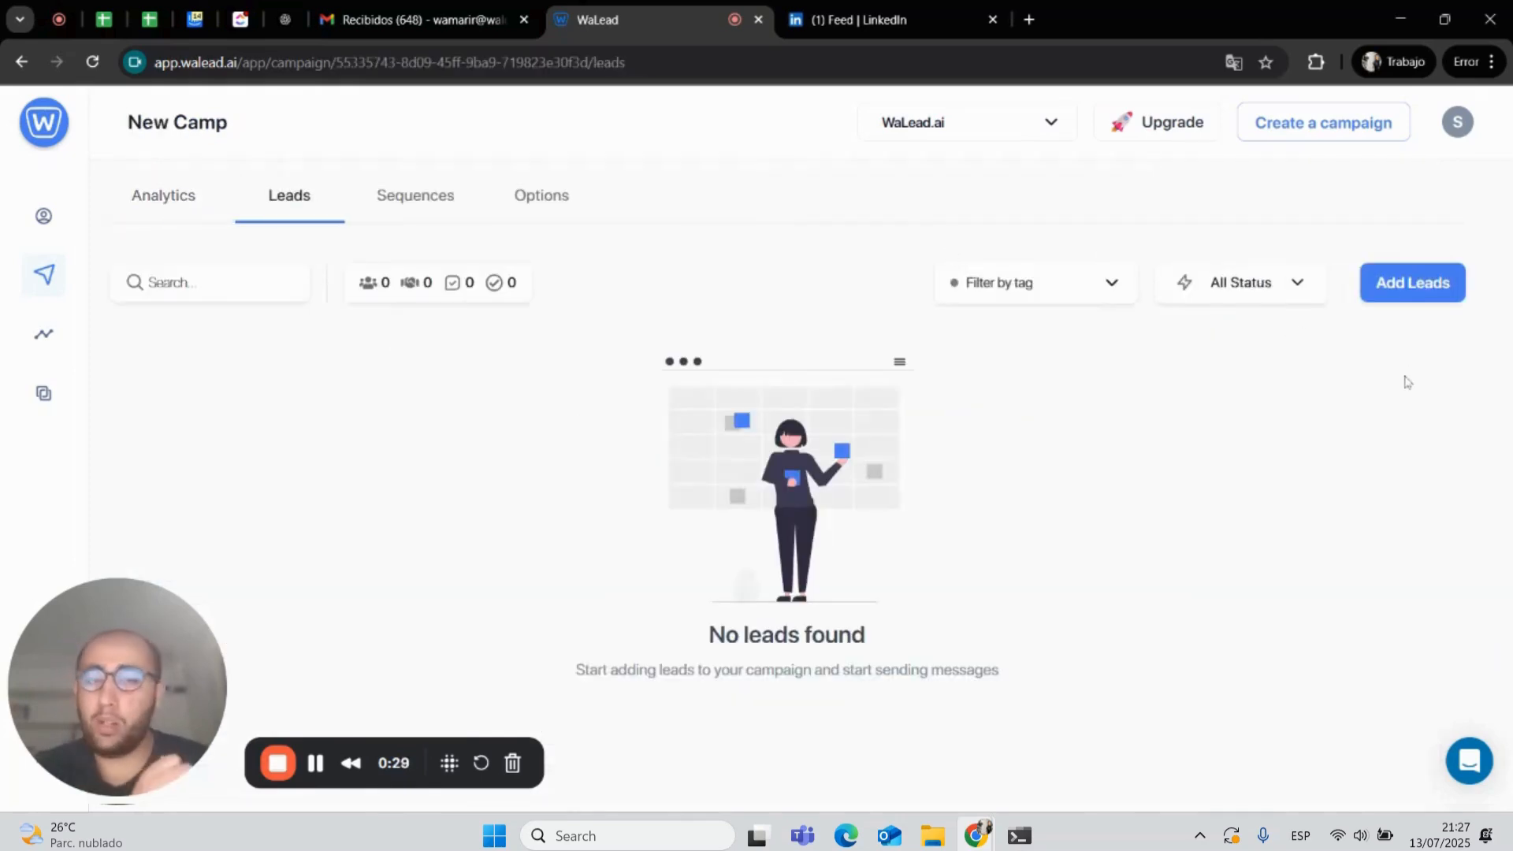
- Start adding leads to the campaign using the LinkedIn Search Bar URL import method
left_click(1422, 288)
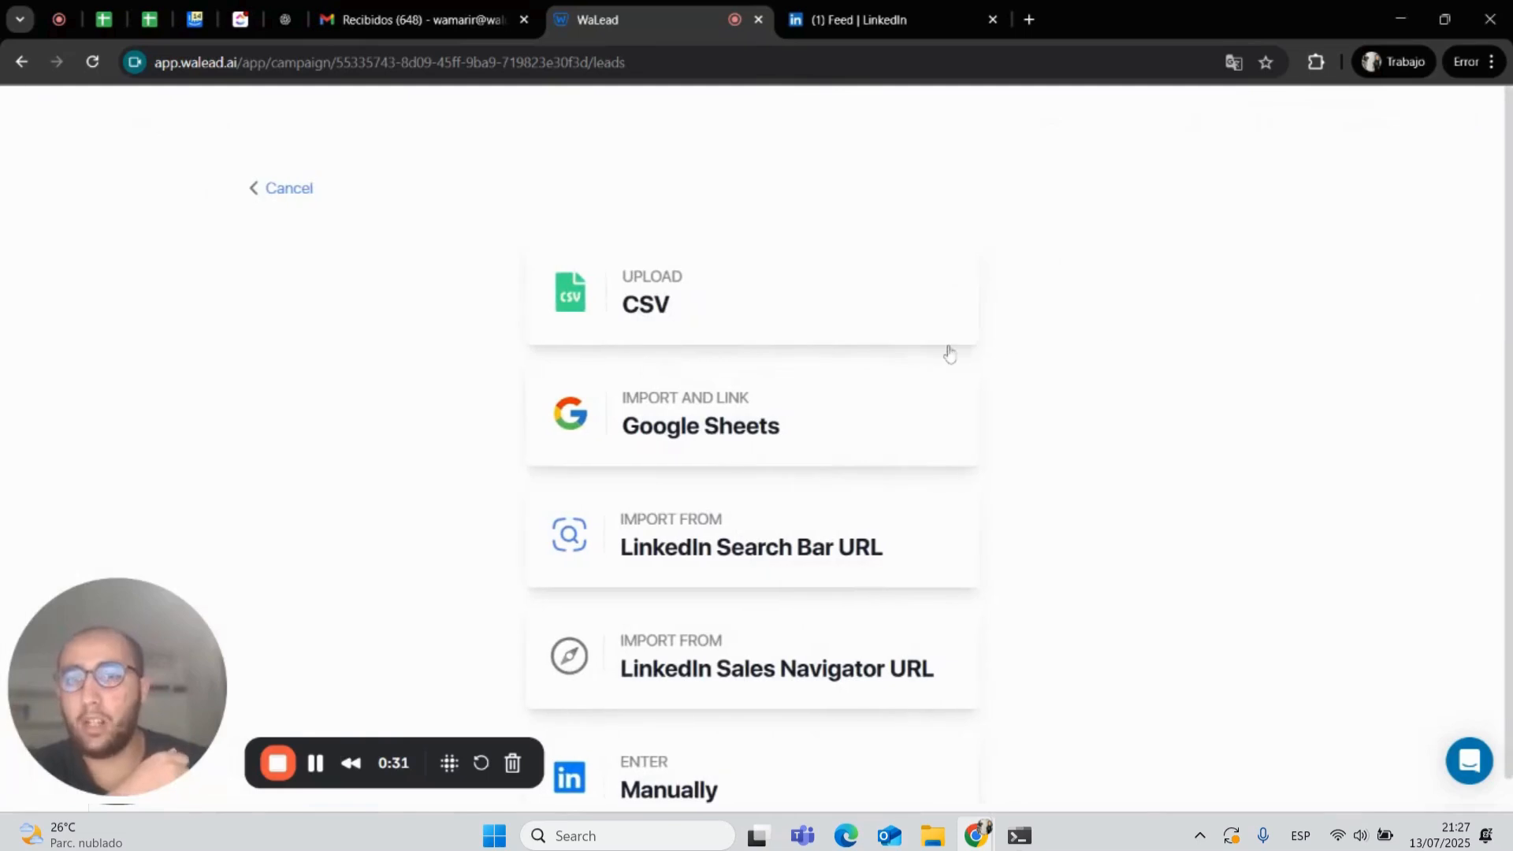
scroll(780, 610, "down", 1)
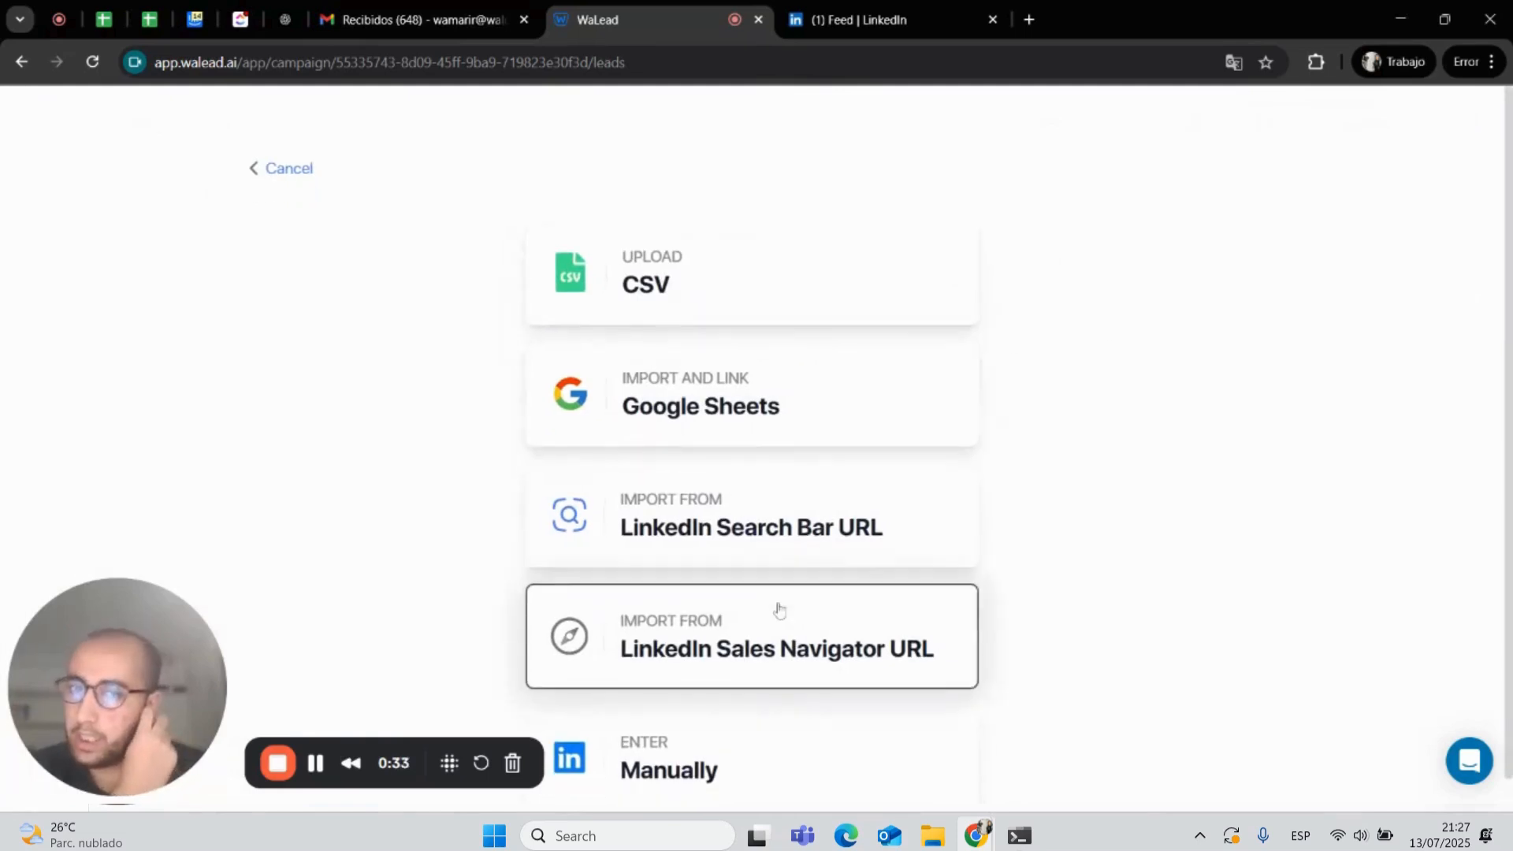
left_click(731, 731)
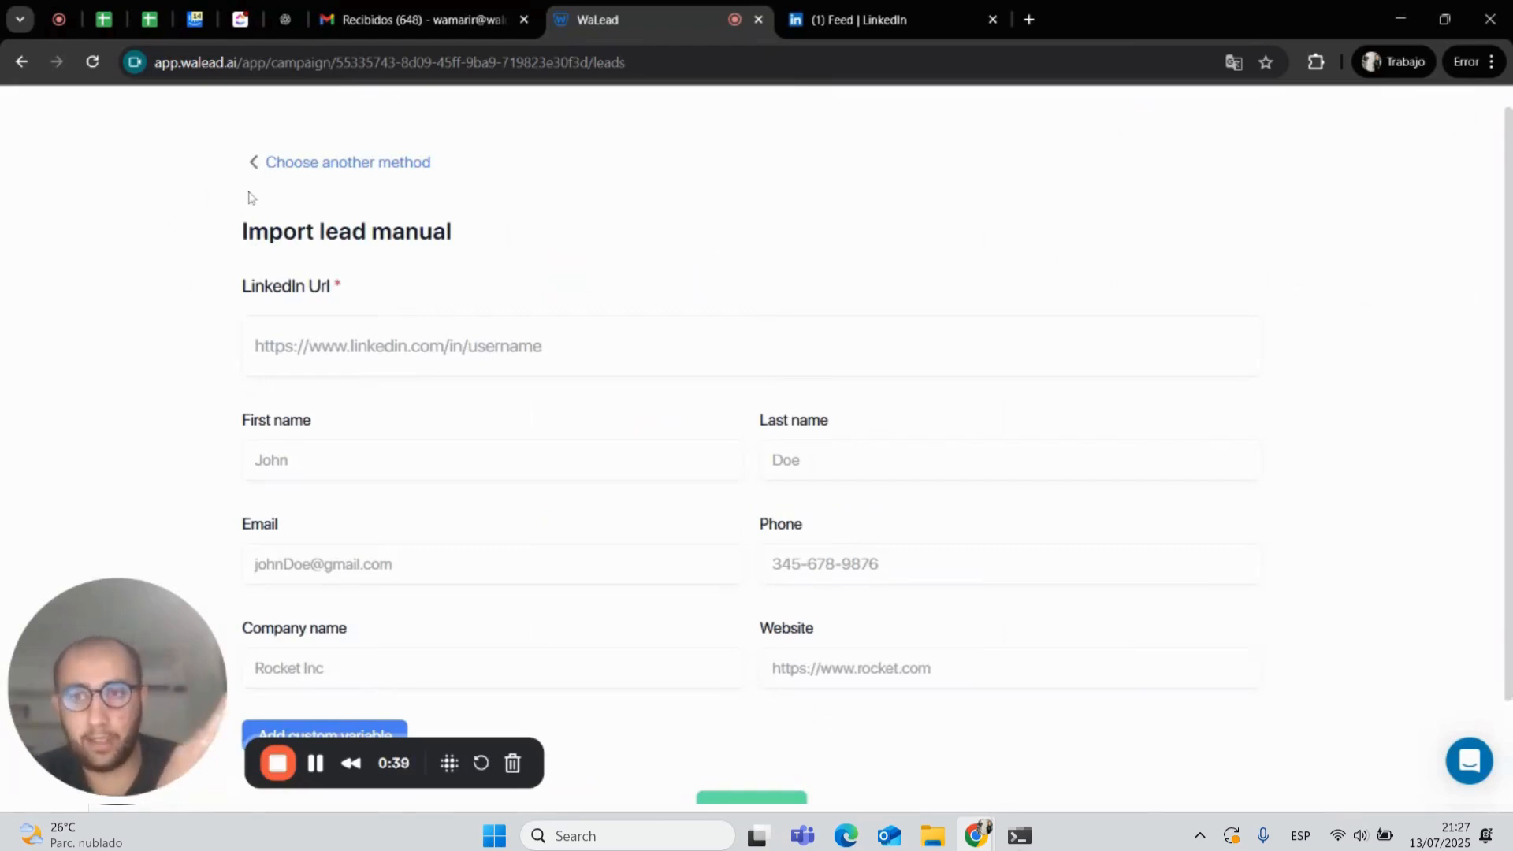
left_click(287, 167)
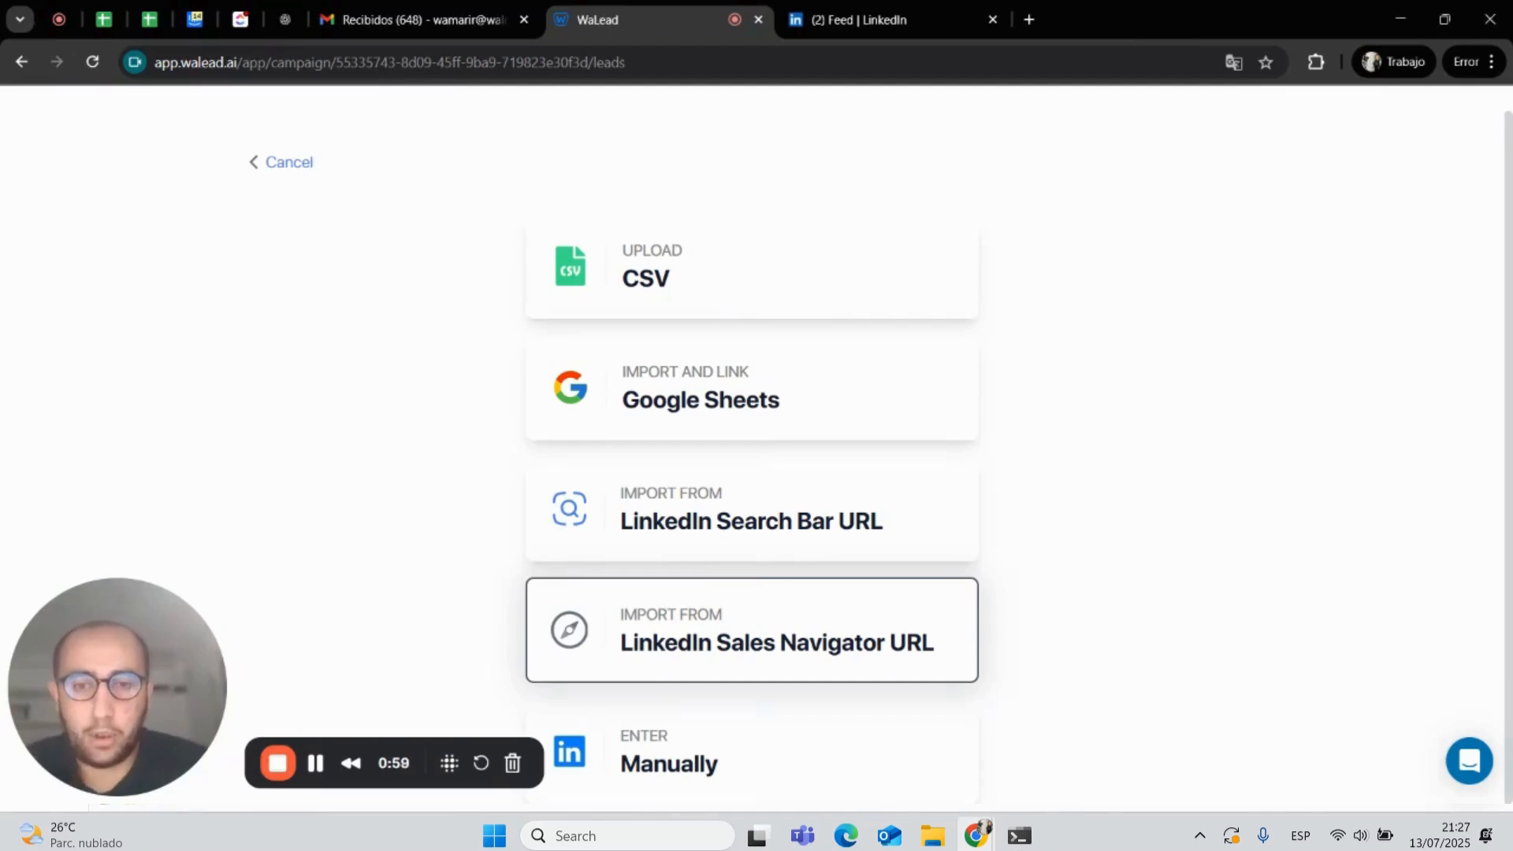
left_click(801, 548)
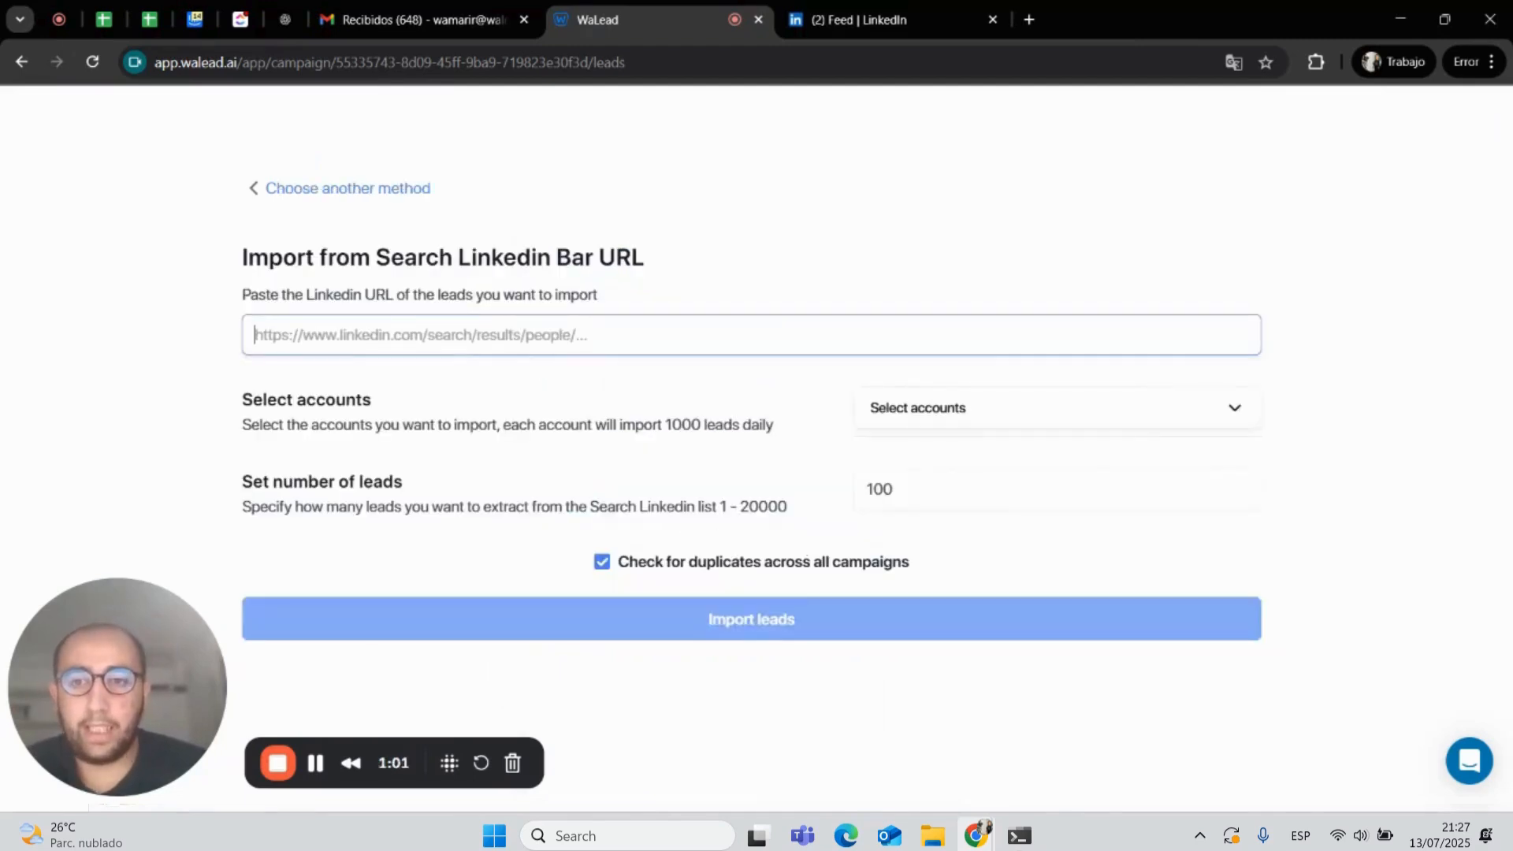
left_click(685, 248)
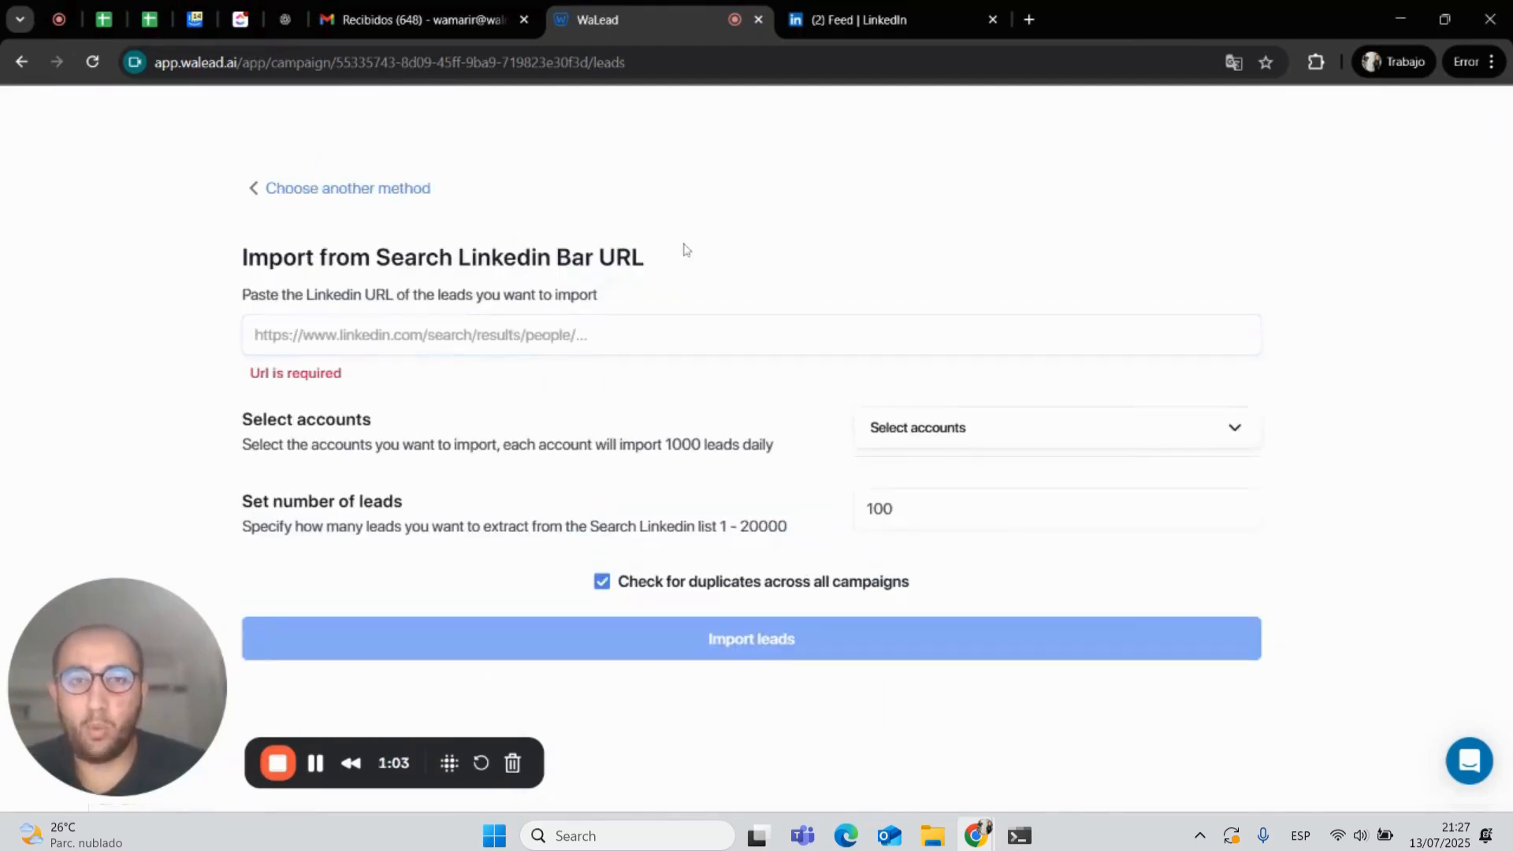
- Switch to LinkedIn and run a people search for CEO
left_click(950, 19)
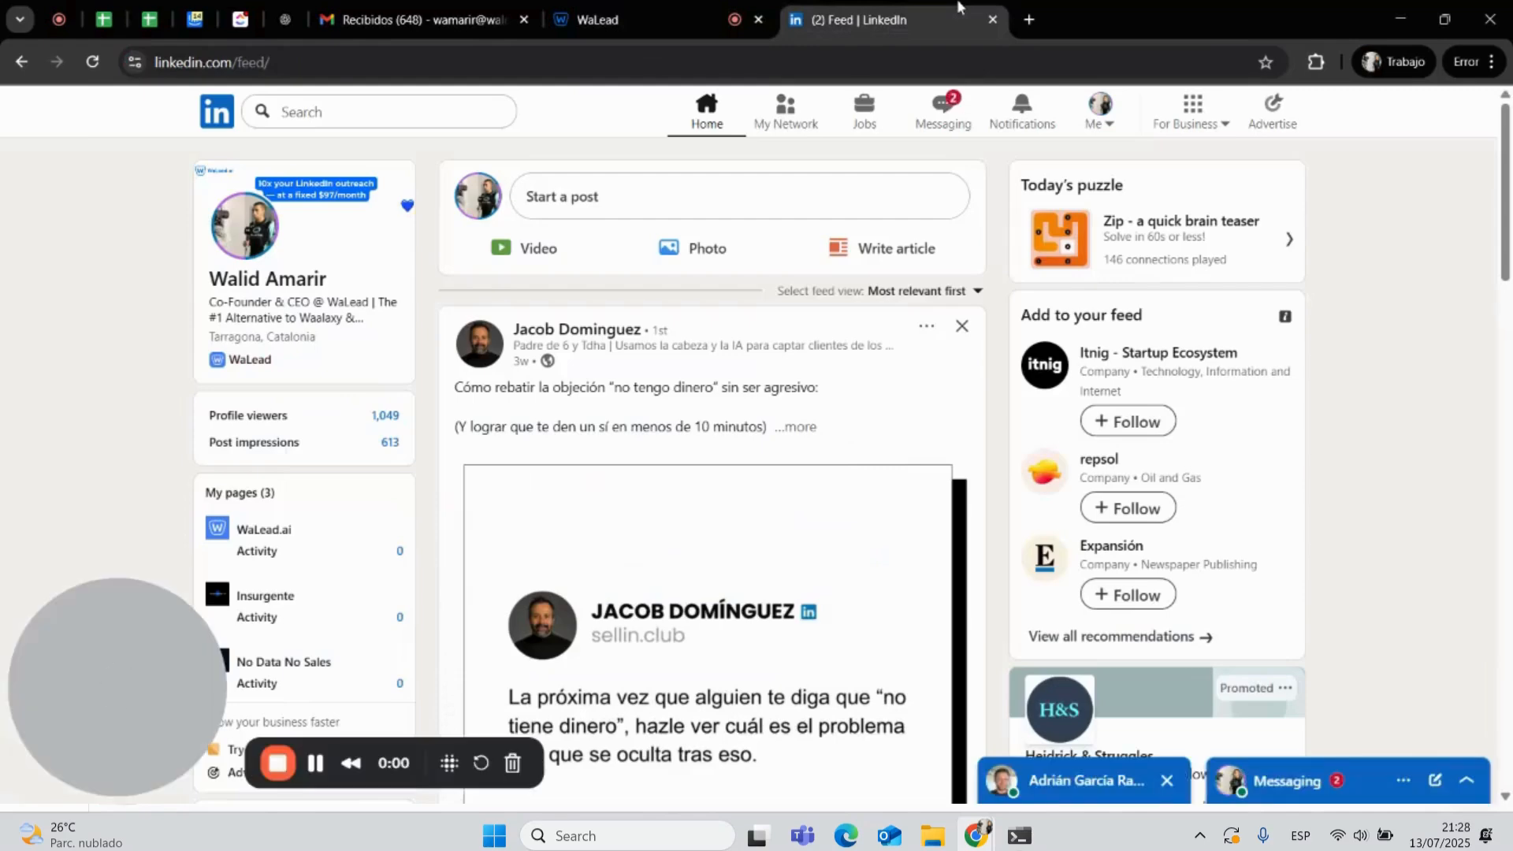
left_click(304, 112)
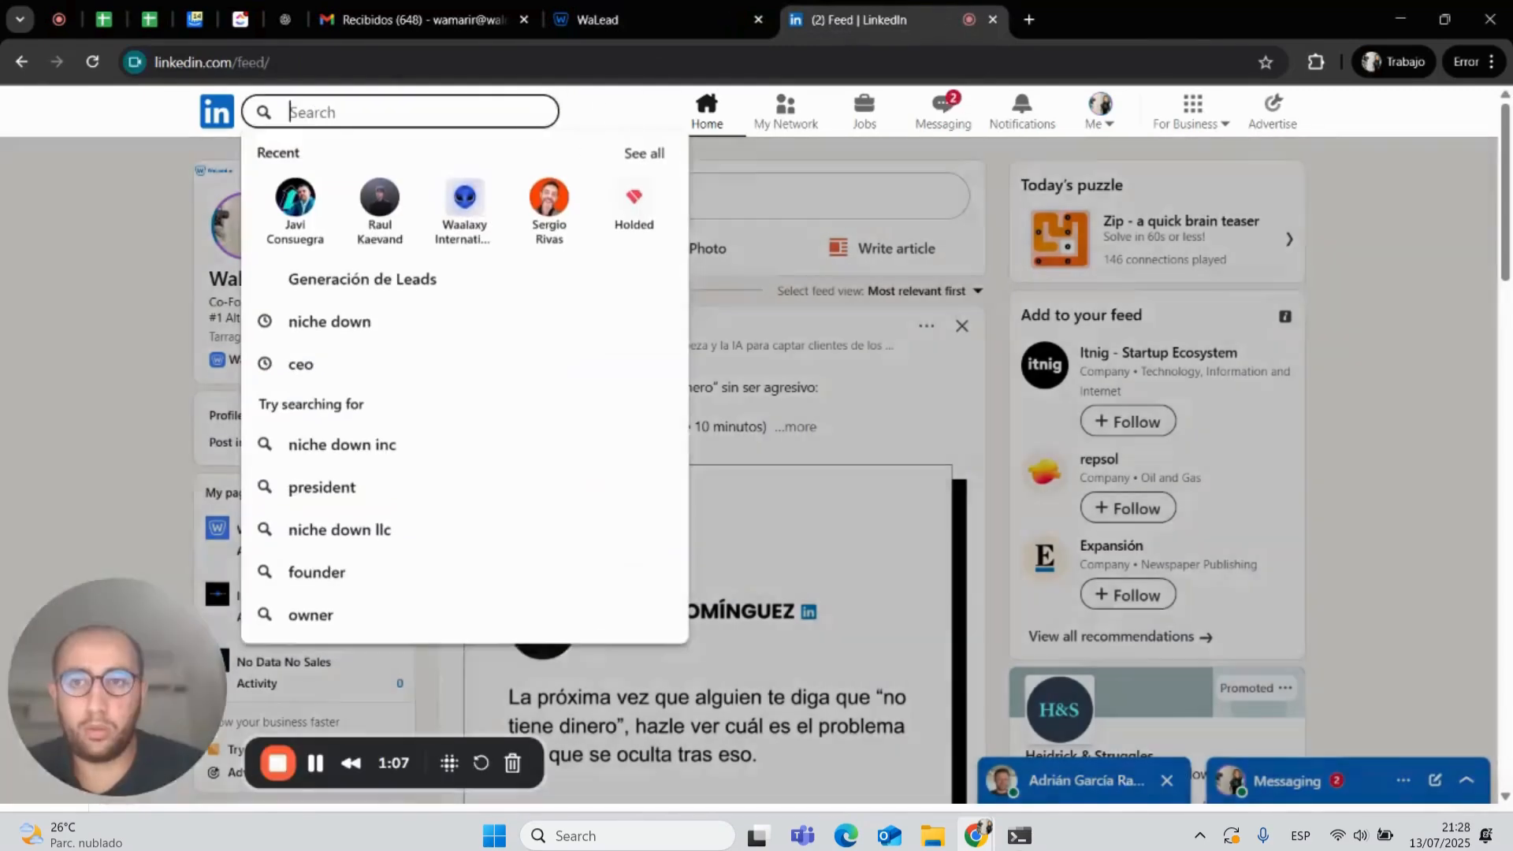
key("Return")
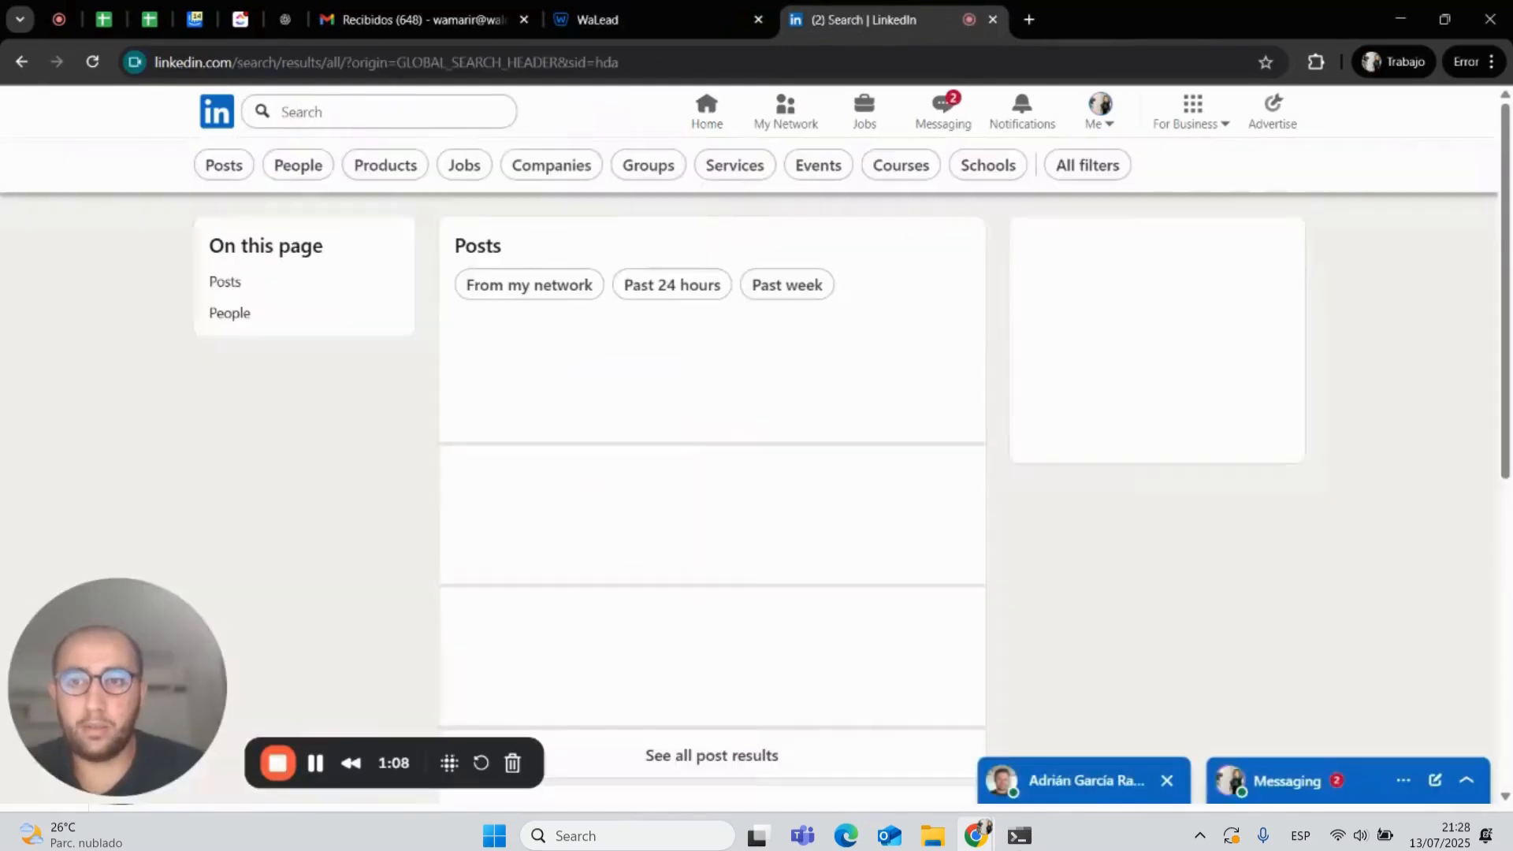
left_click(293, 169)
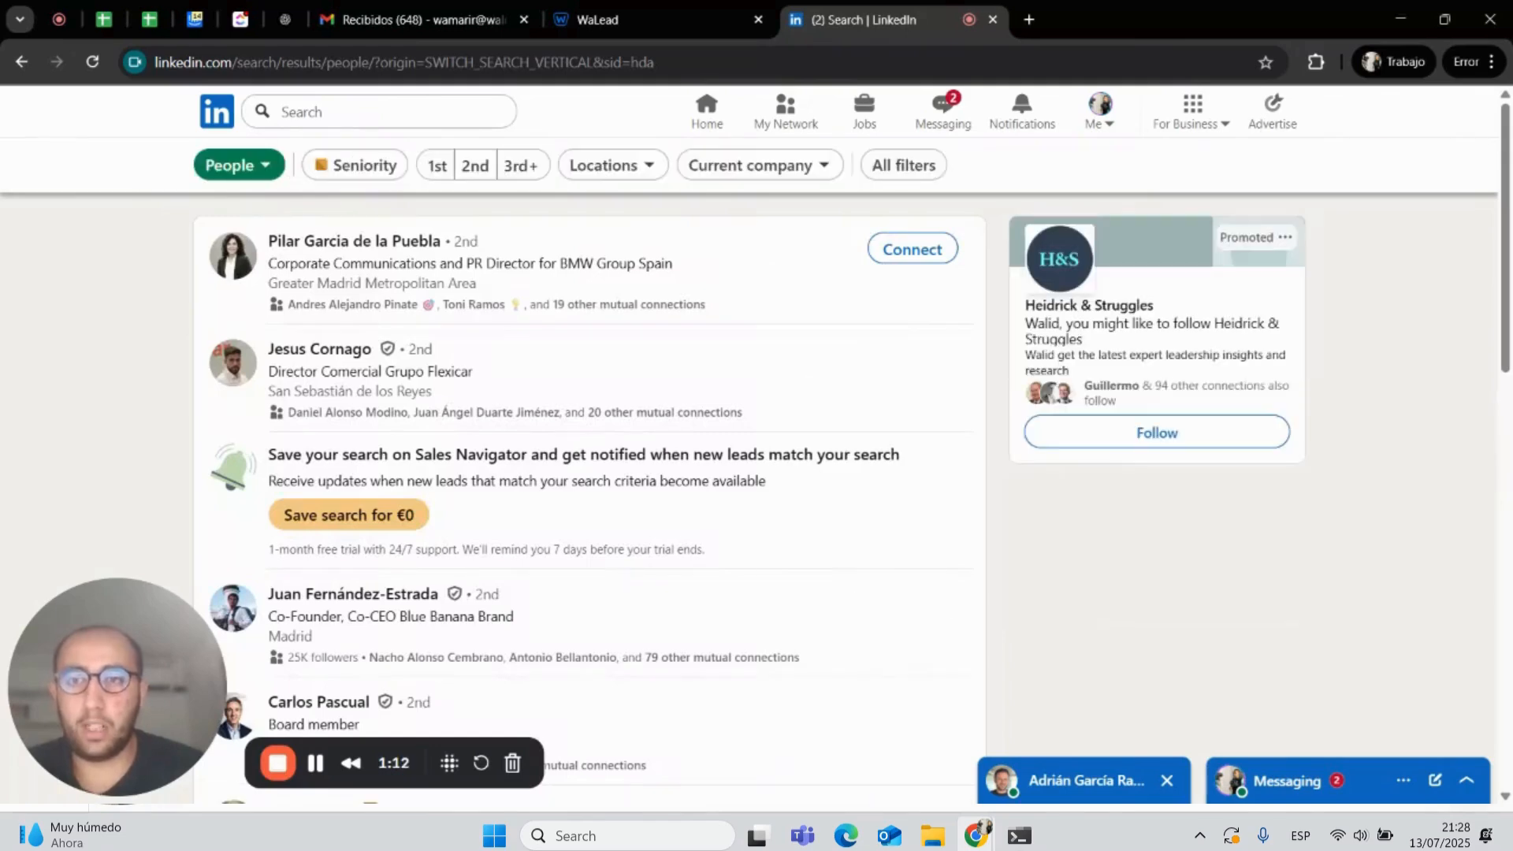
left_click(379, 111)
type("CEO")
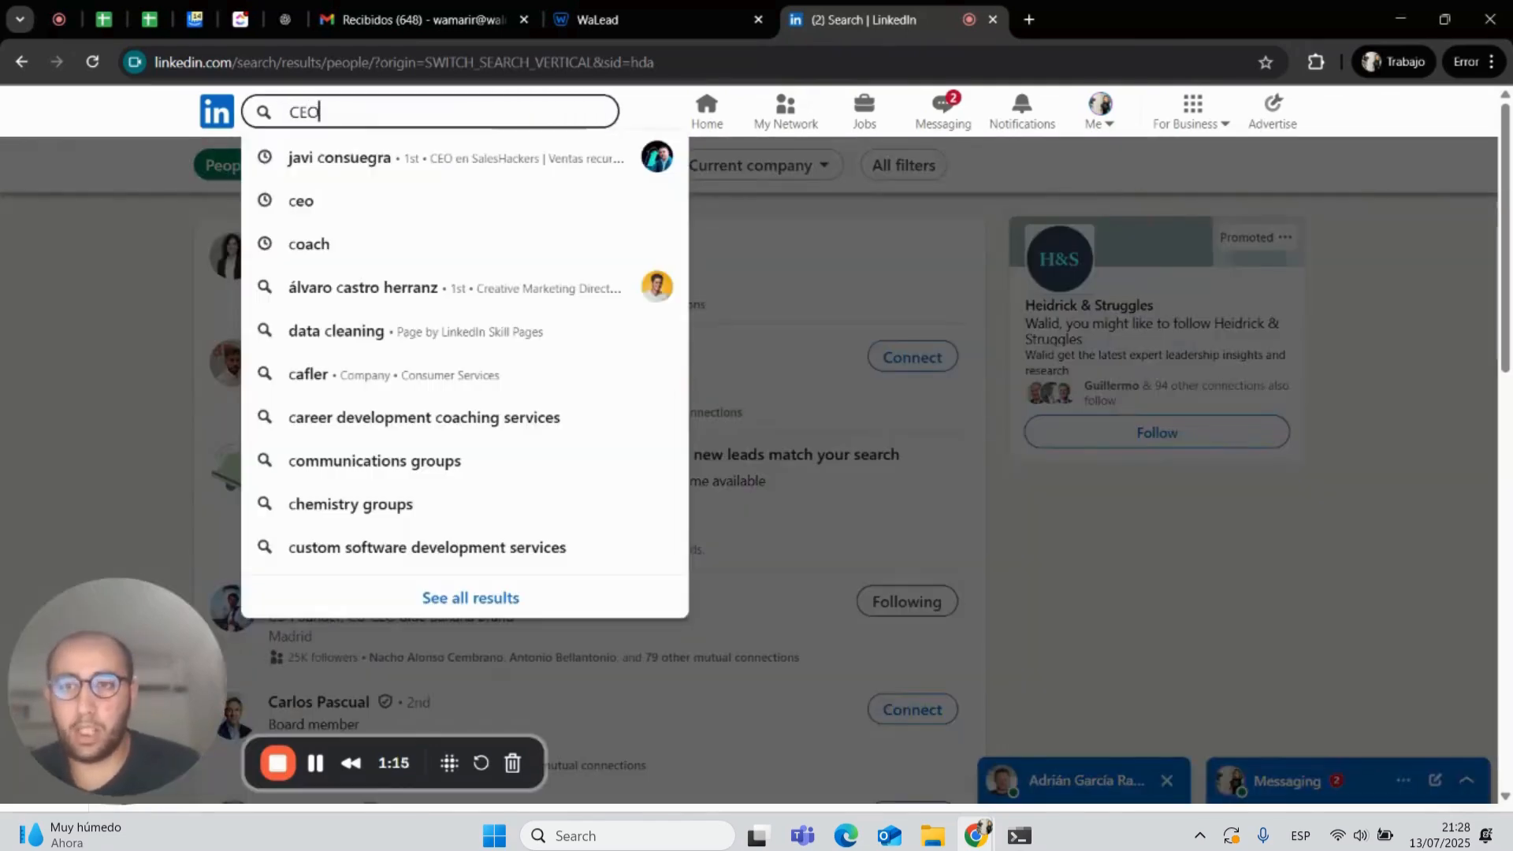
key("Return")
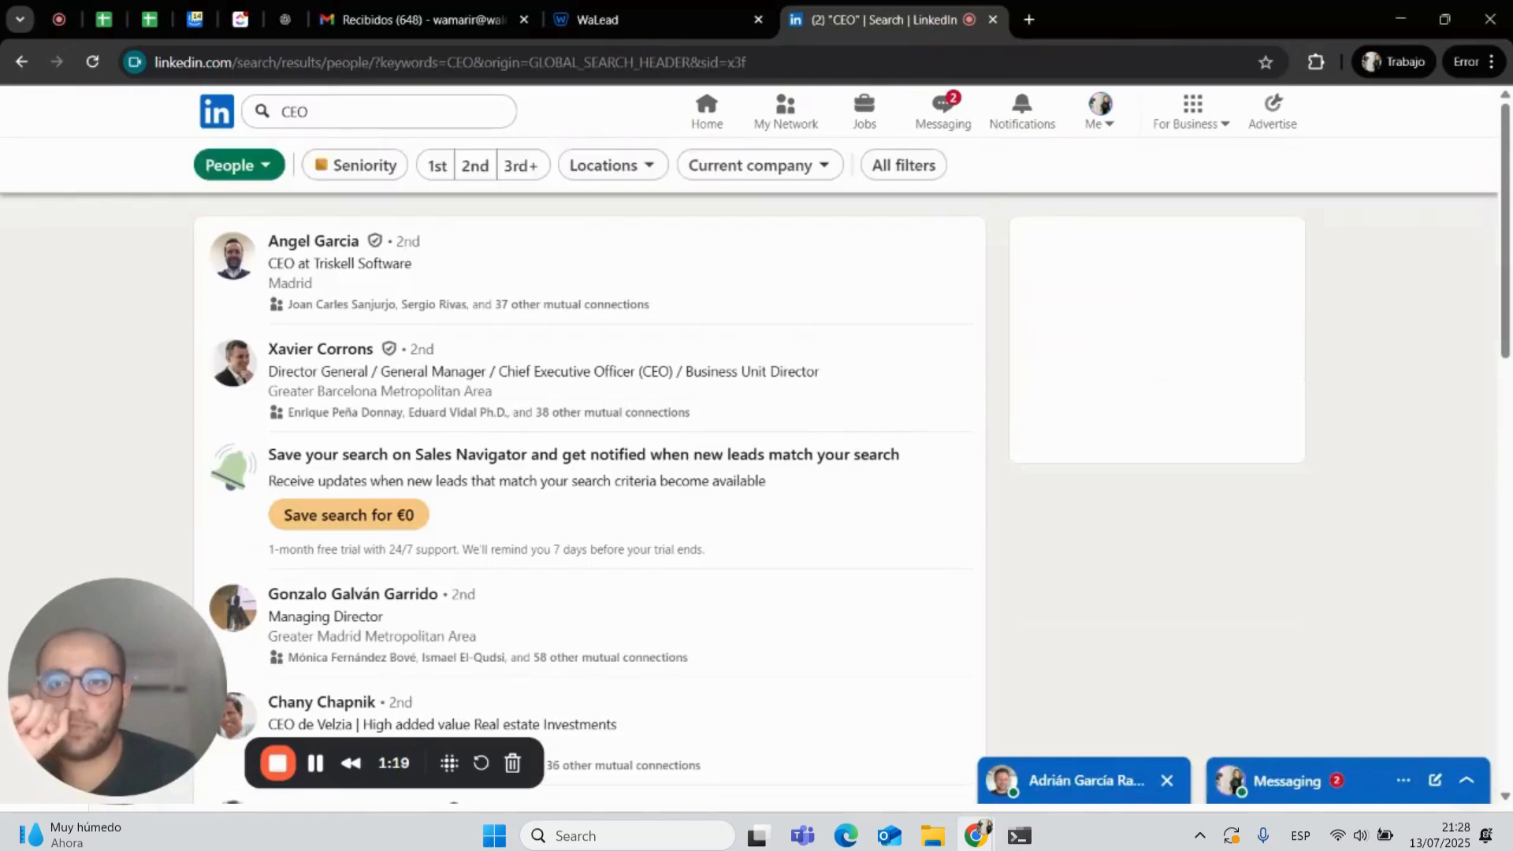
- Filter the people results by the location Greater Edinburgh Area
left_click(618, 177)
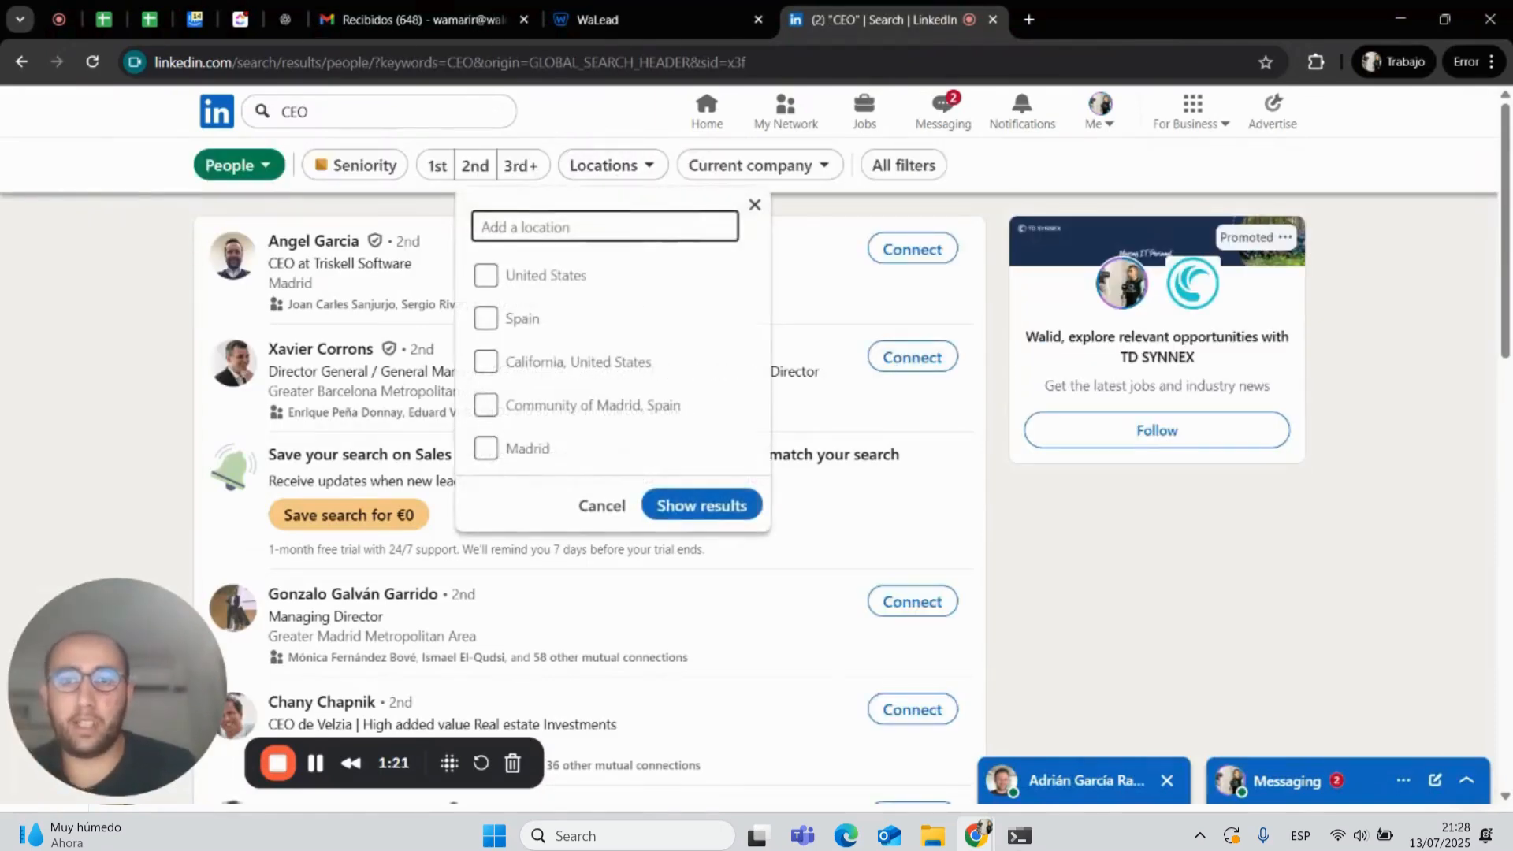
type("EDIN")
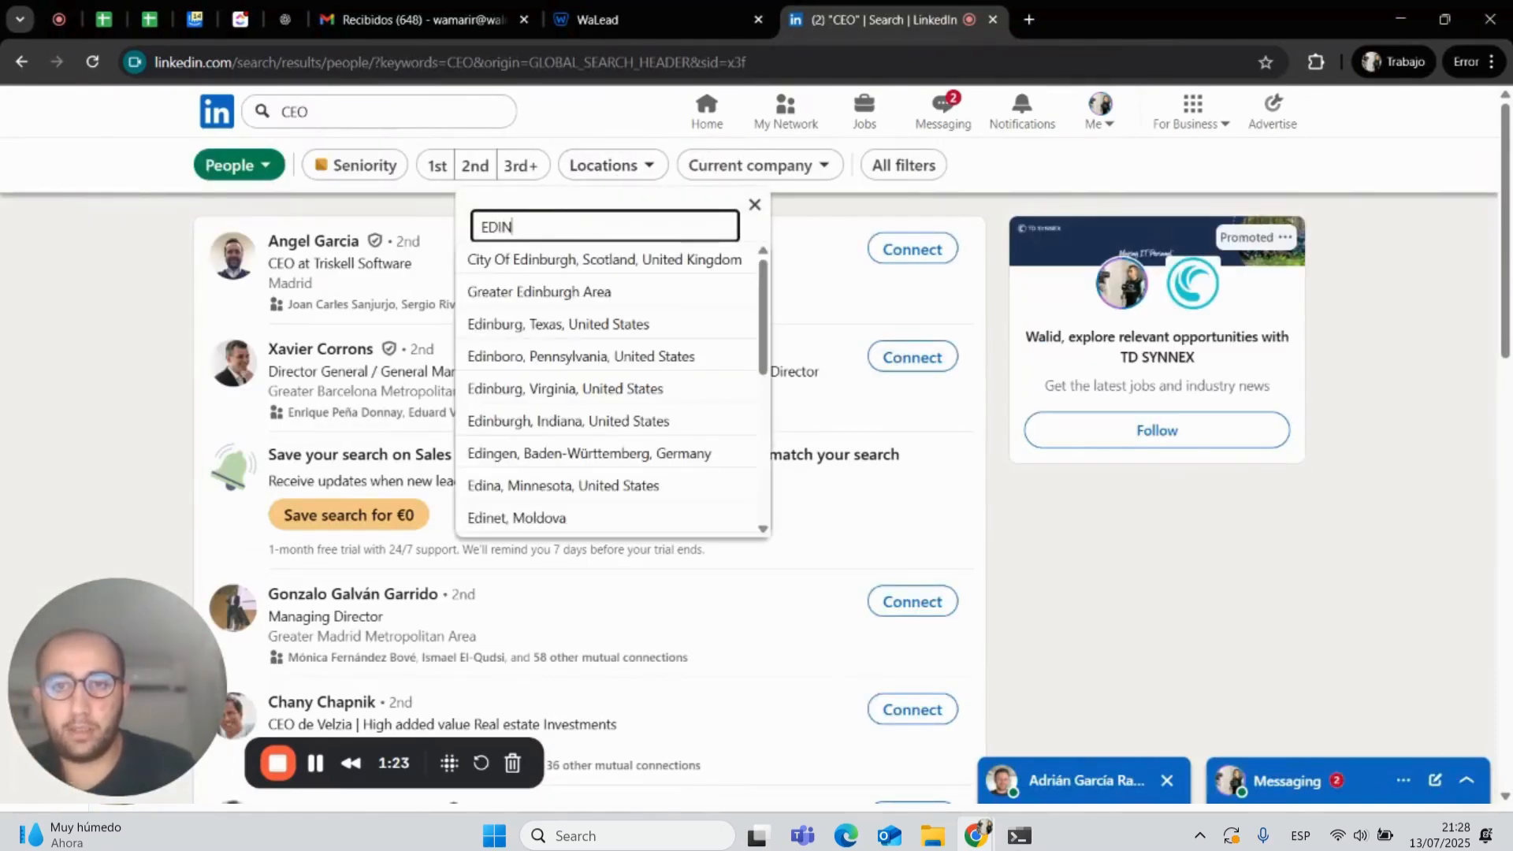
left_click(566, 292)
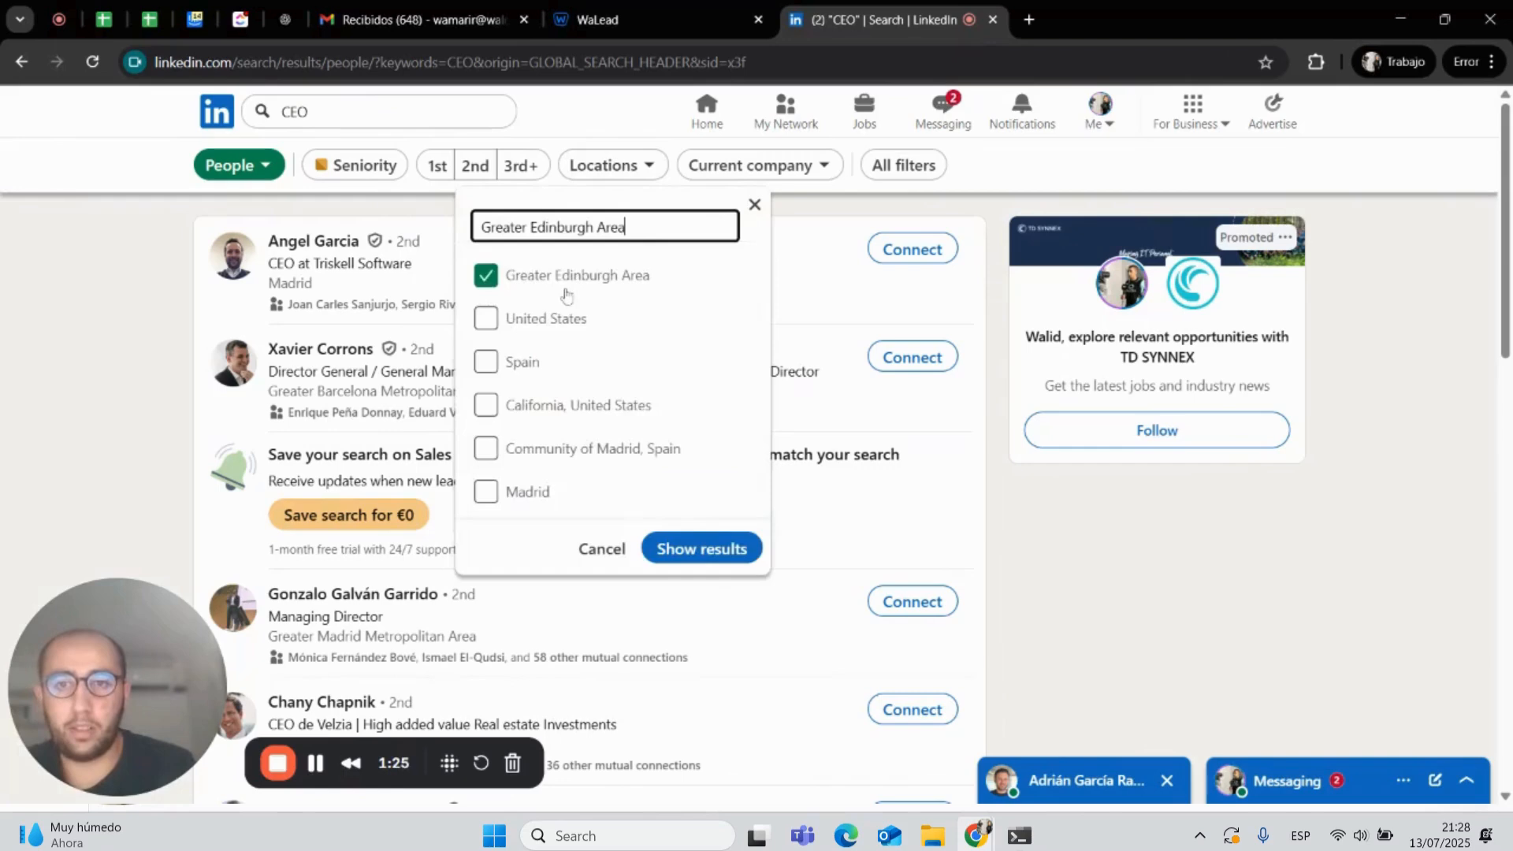
left_click(693, 547)
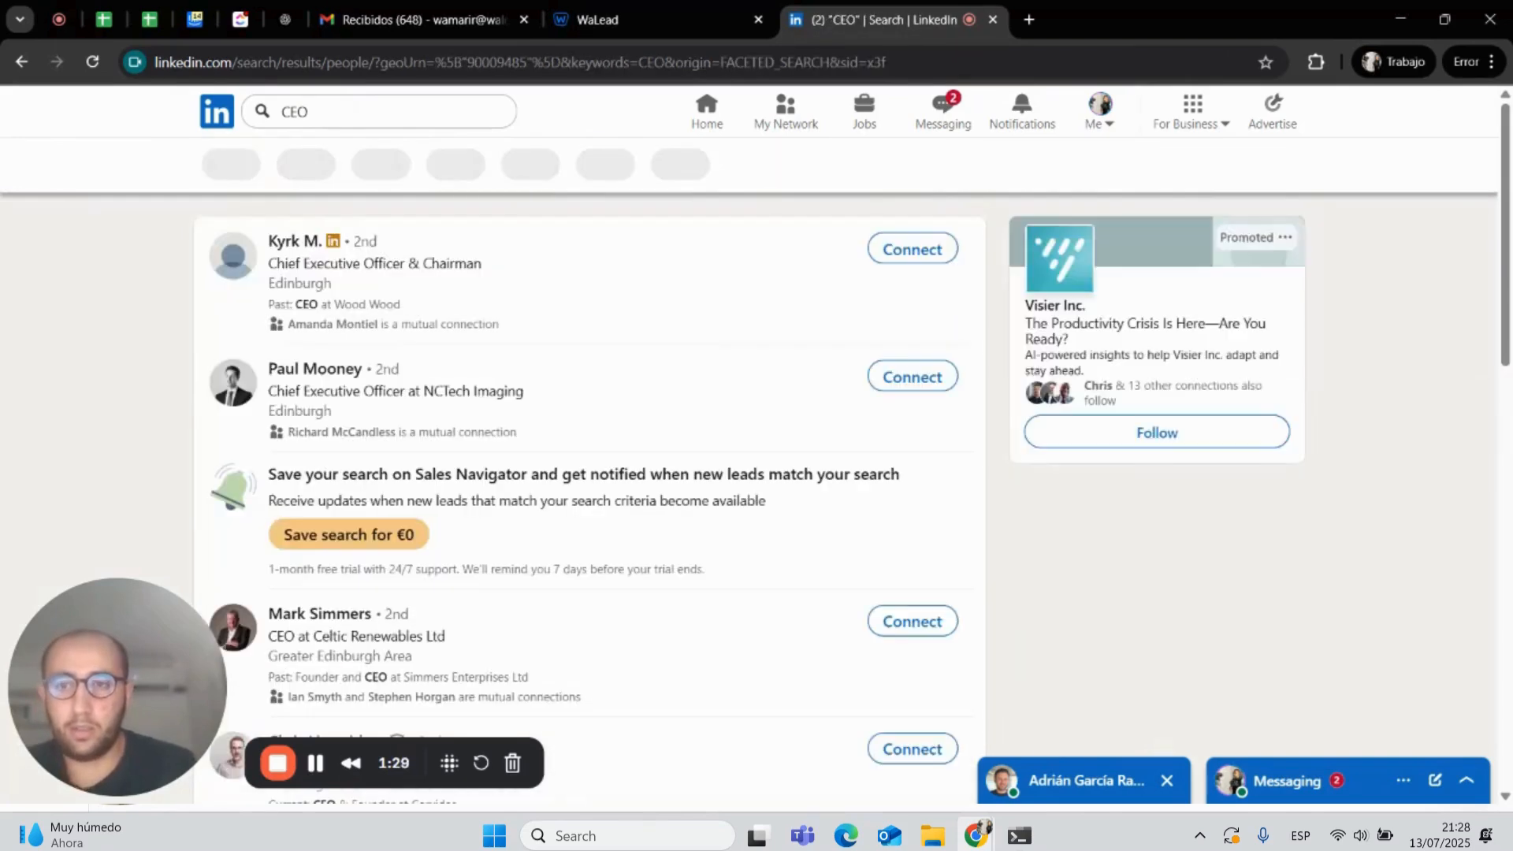
- Copy the filtered LinkedIn search URL and paste it into the campaign's import URL field
scroll(590, 473, "down", 12)
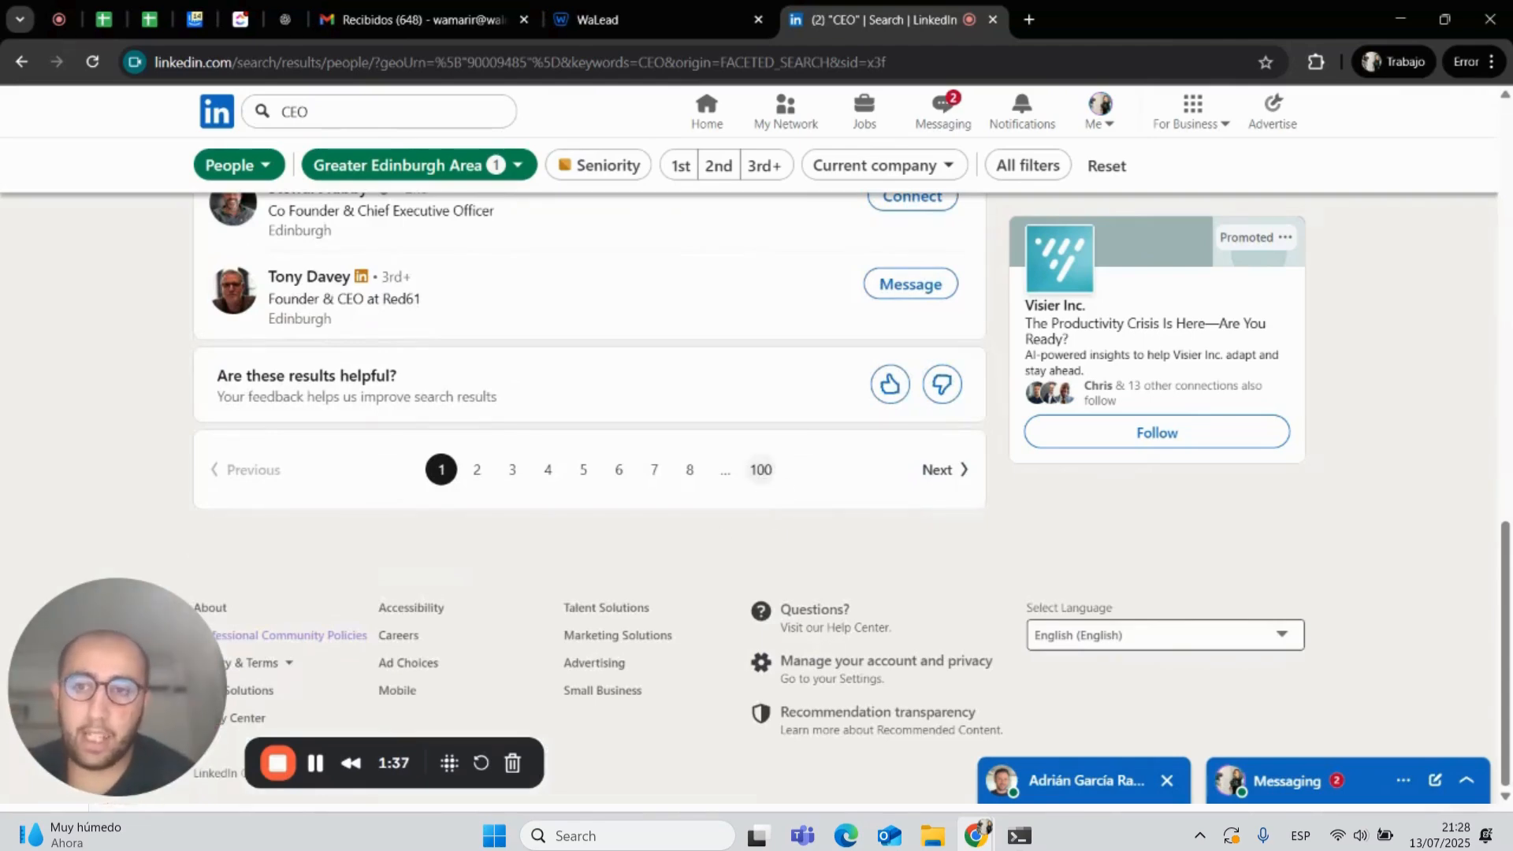
scroll(590, 473, "up", 12)
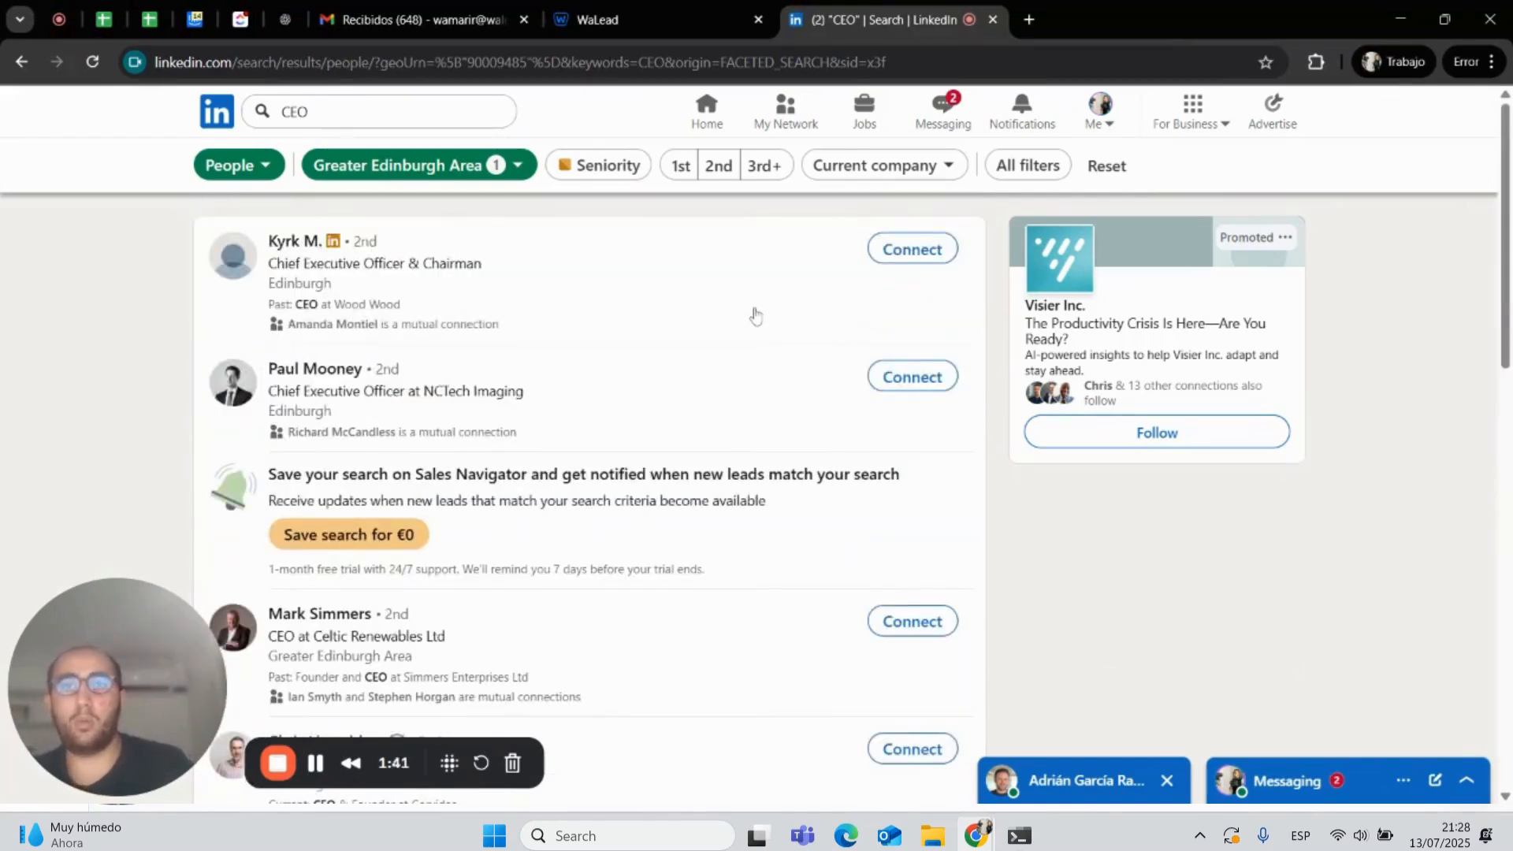
left_click(694, 62)
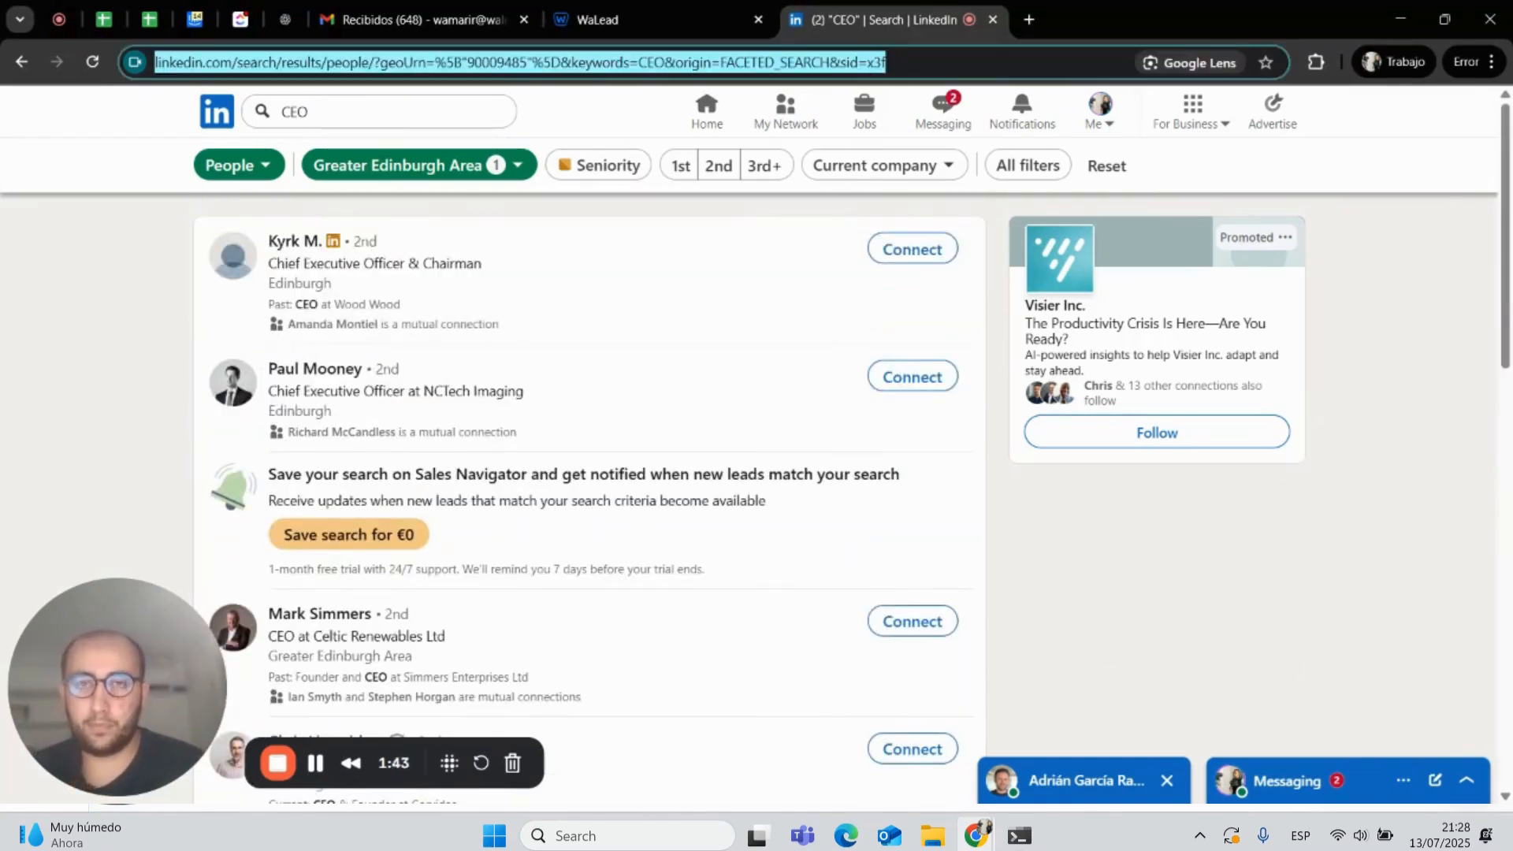
left_click(599, 20)
left_click(495, 335)
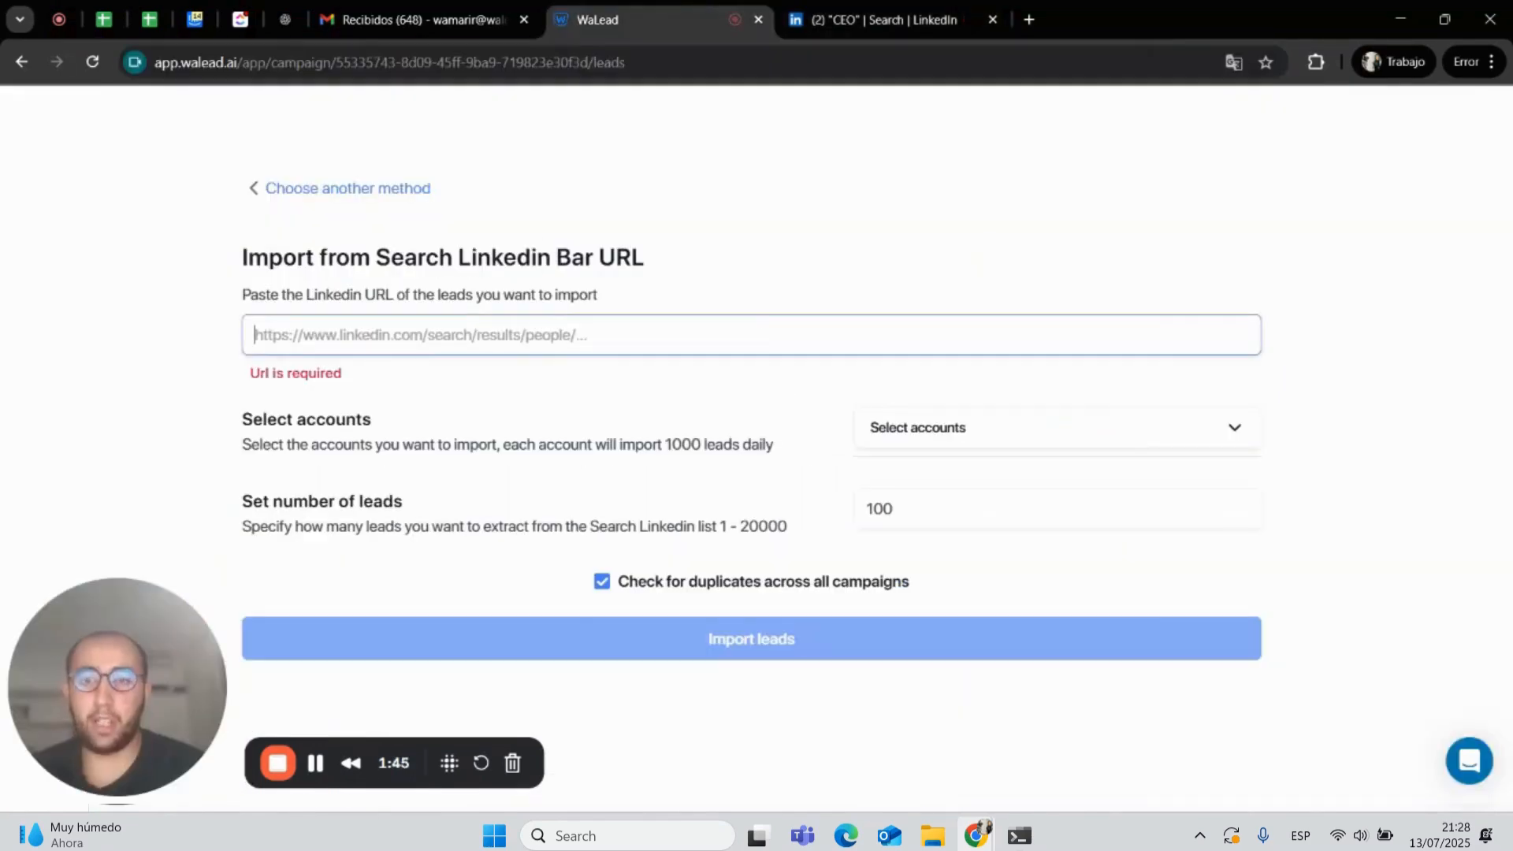
key("ctrl+v")
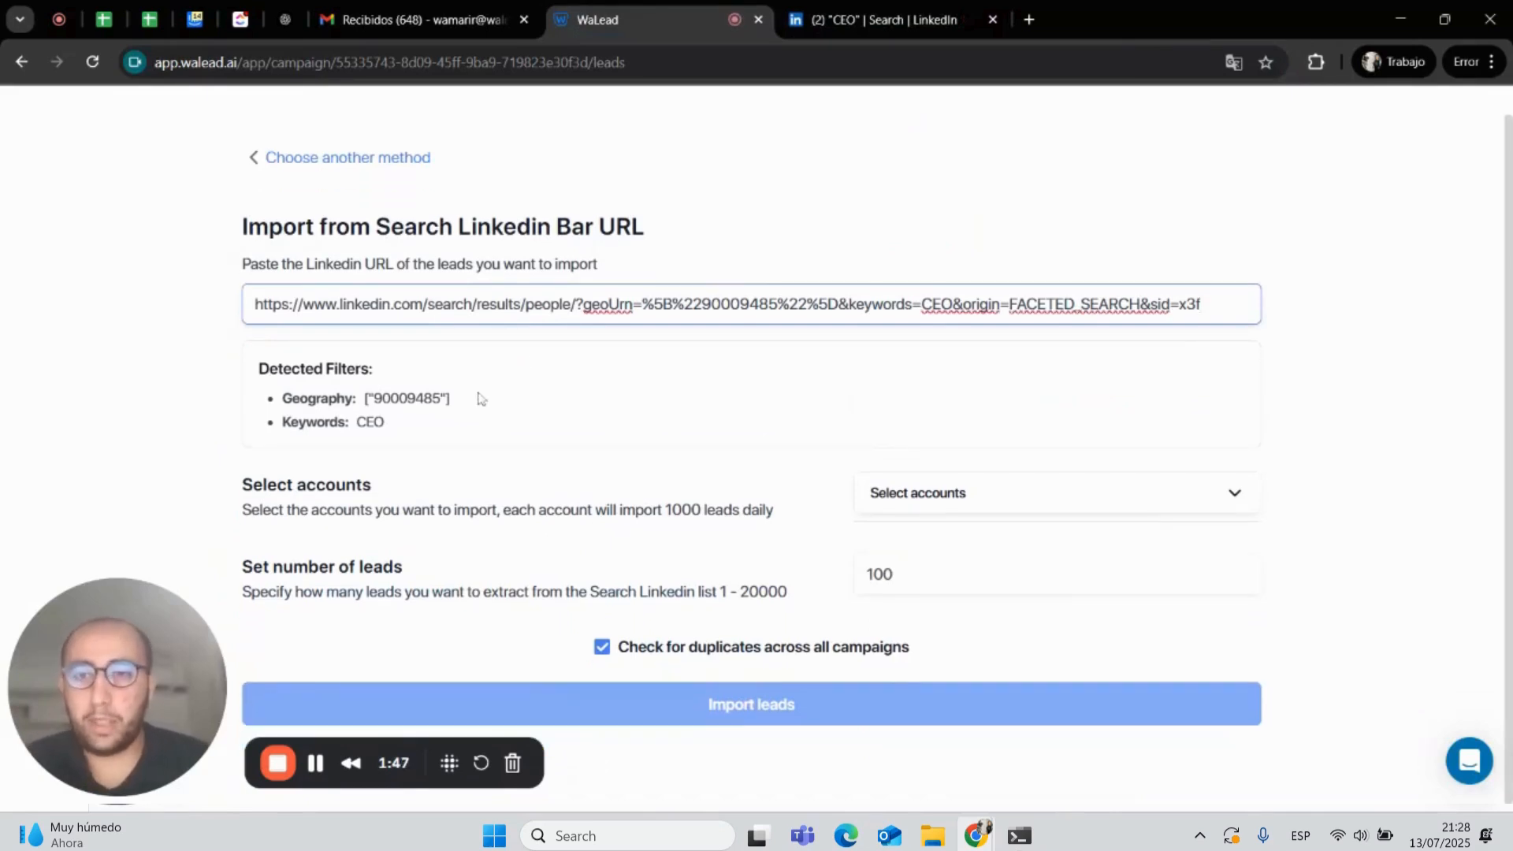
- Select the second listed LinkedIn account as a sender for the import
left_click_drag(459, 399, 359, 424)
left_click(557, 491)
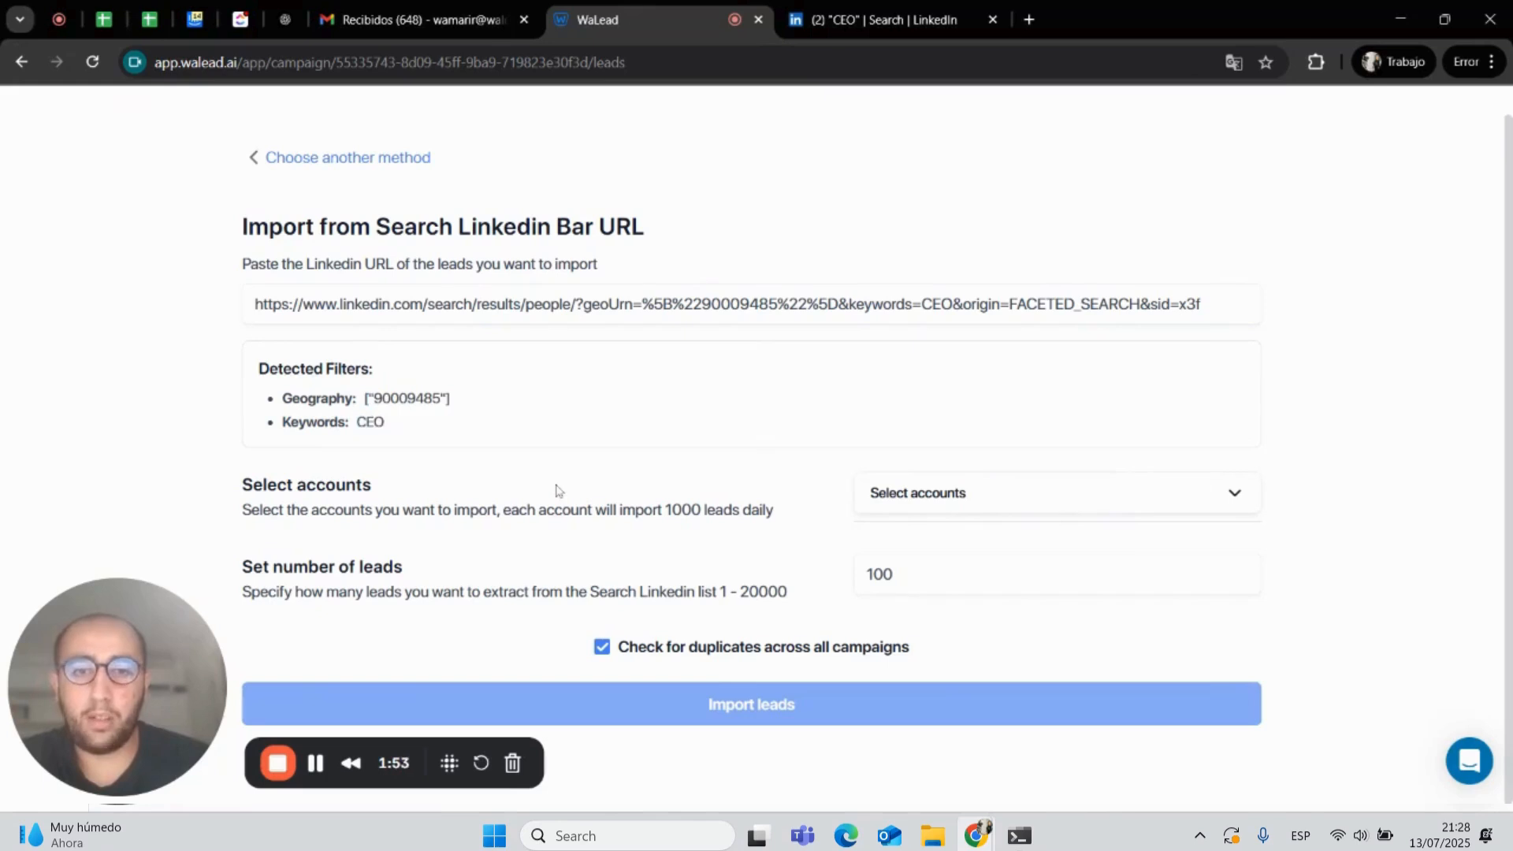
left_click(926, 490)
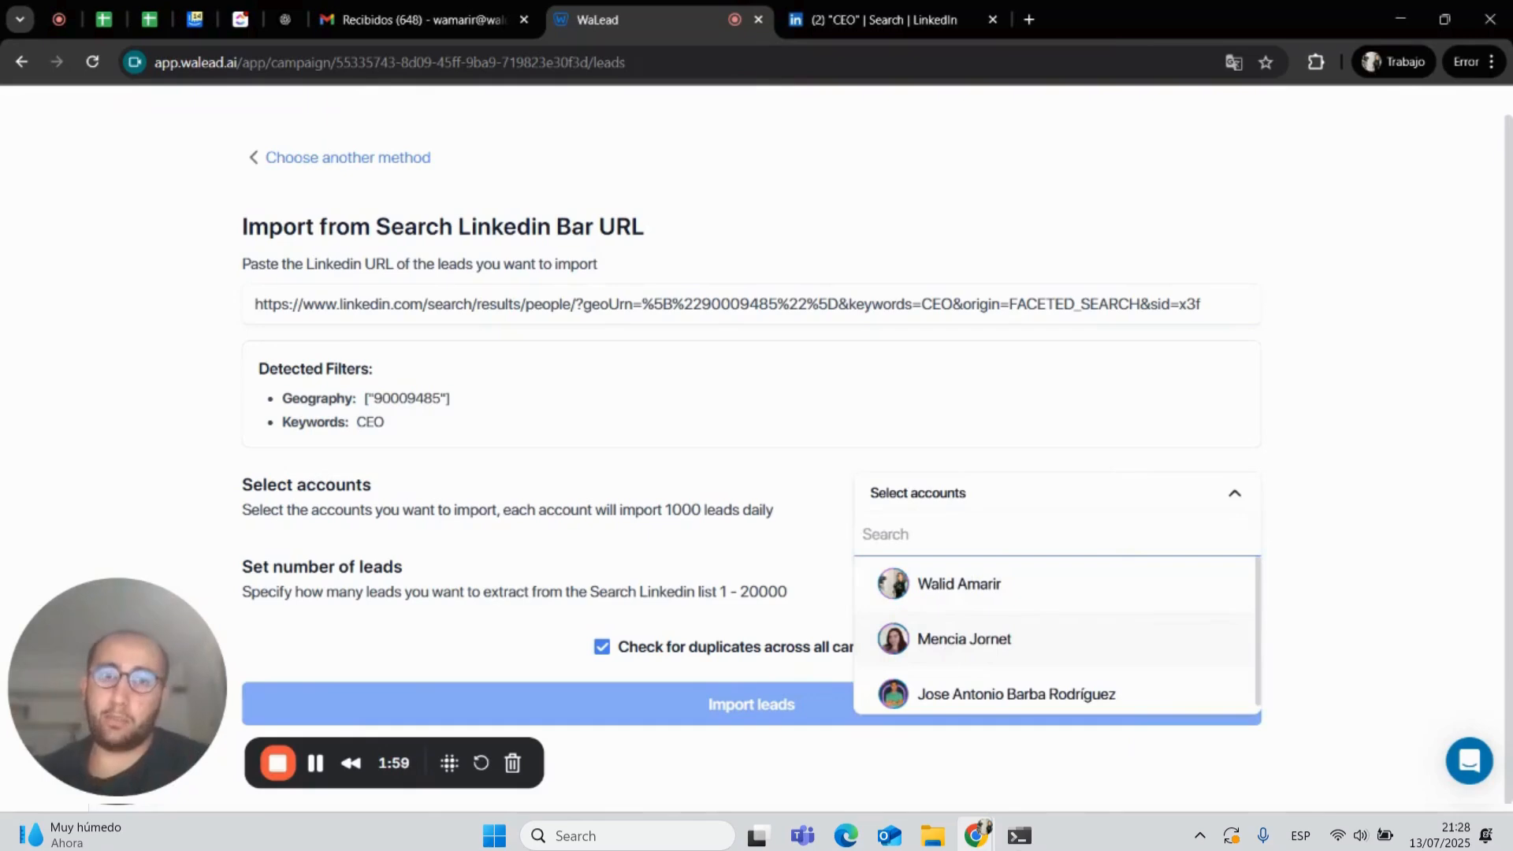
left_click(872, 10)
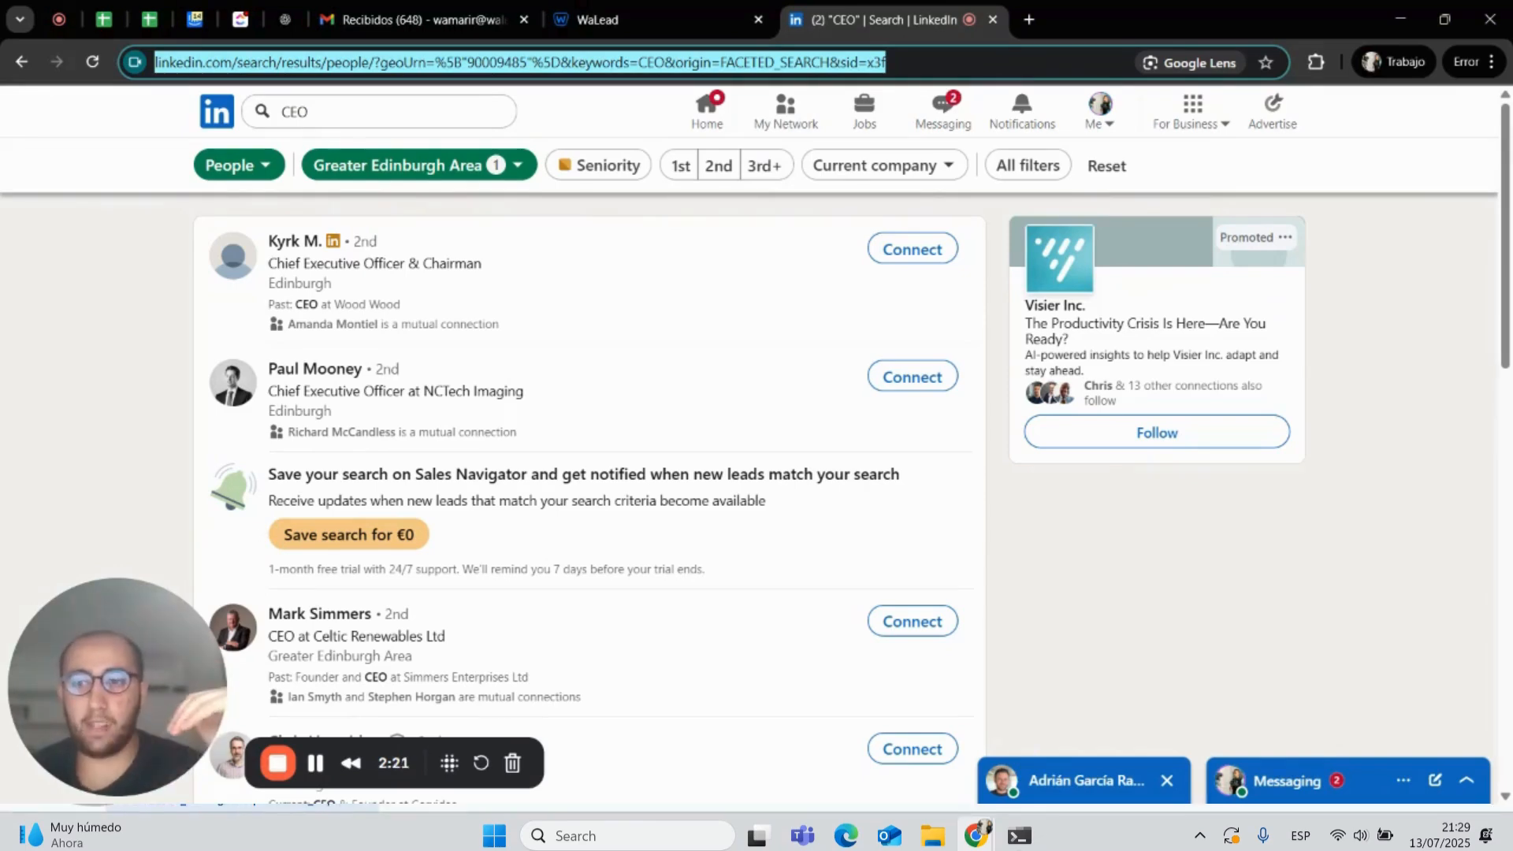
left_click(650, 2)
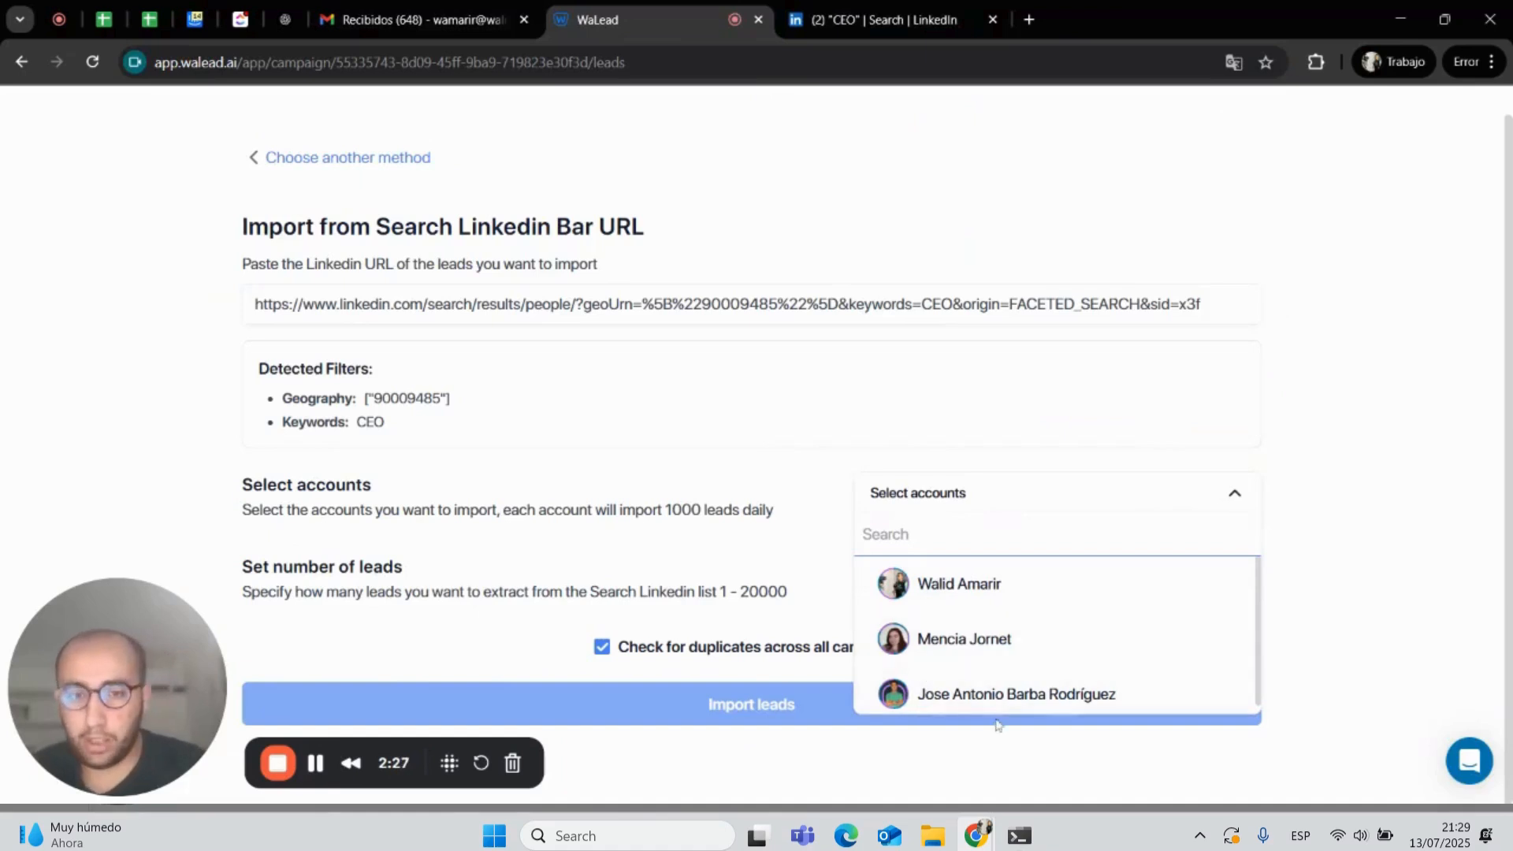
left_click(977, 644)
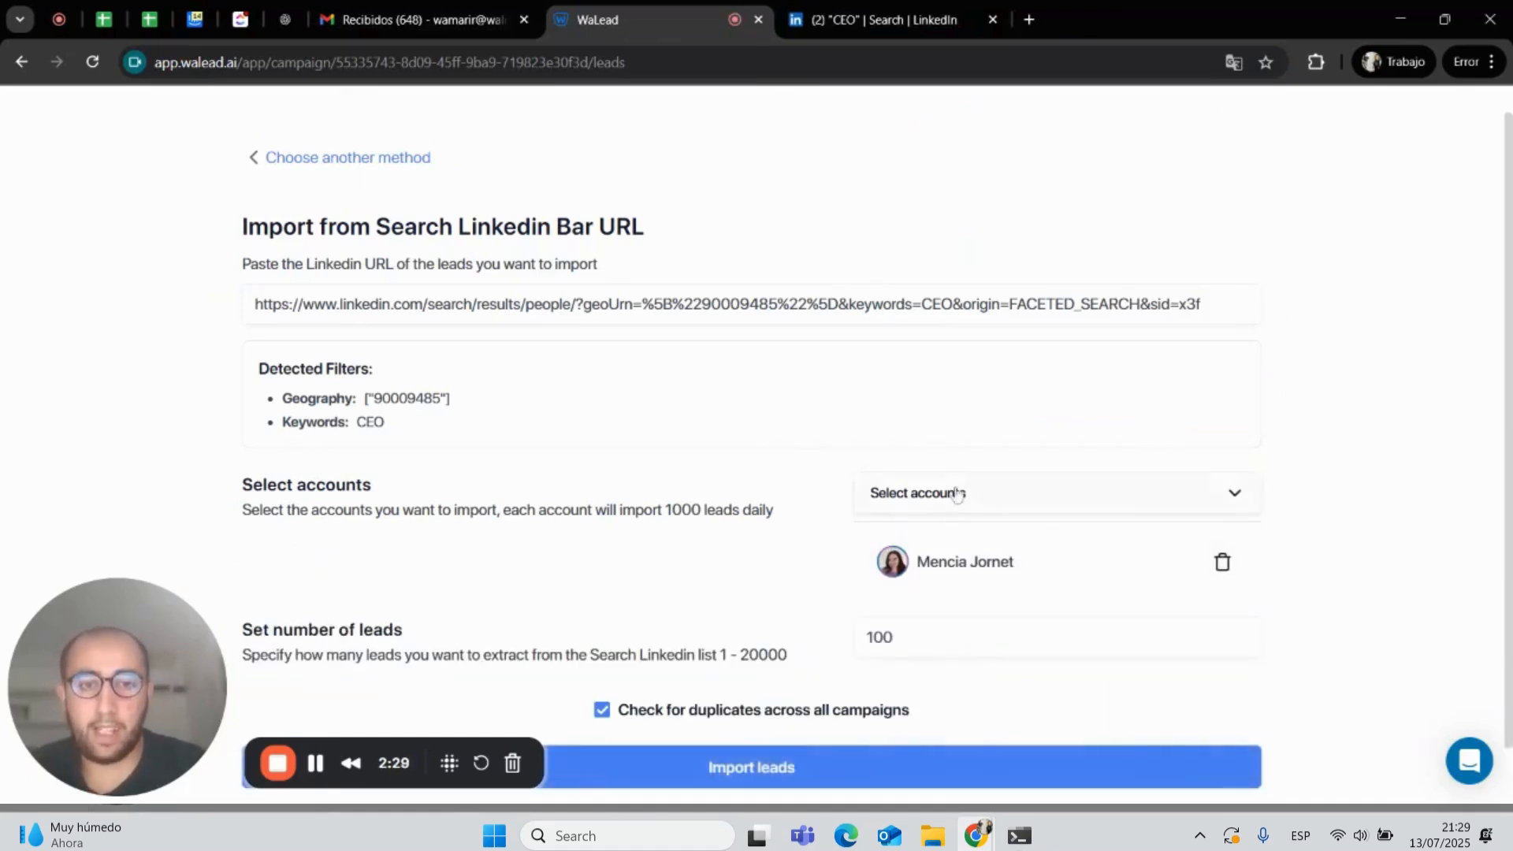
- Add the third listed account as the sender and remove the second account from the selection
left_click(958, 493)
left_click(959, 645)
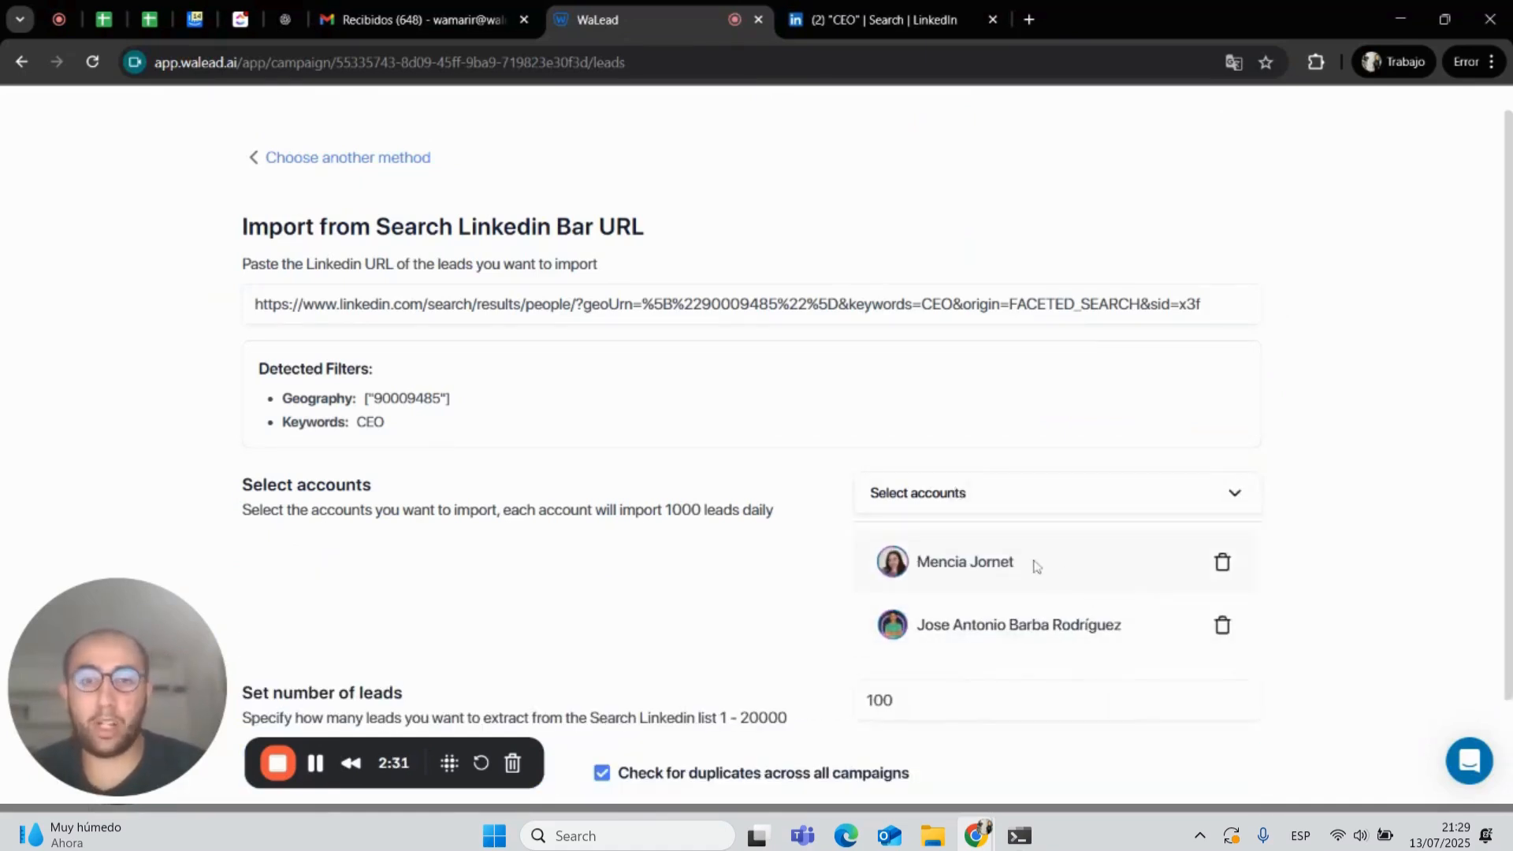
left_click(1221, 562)
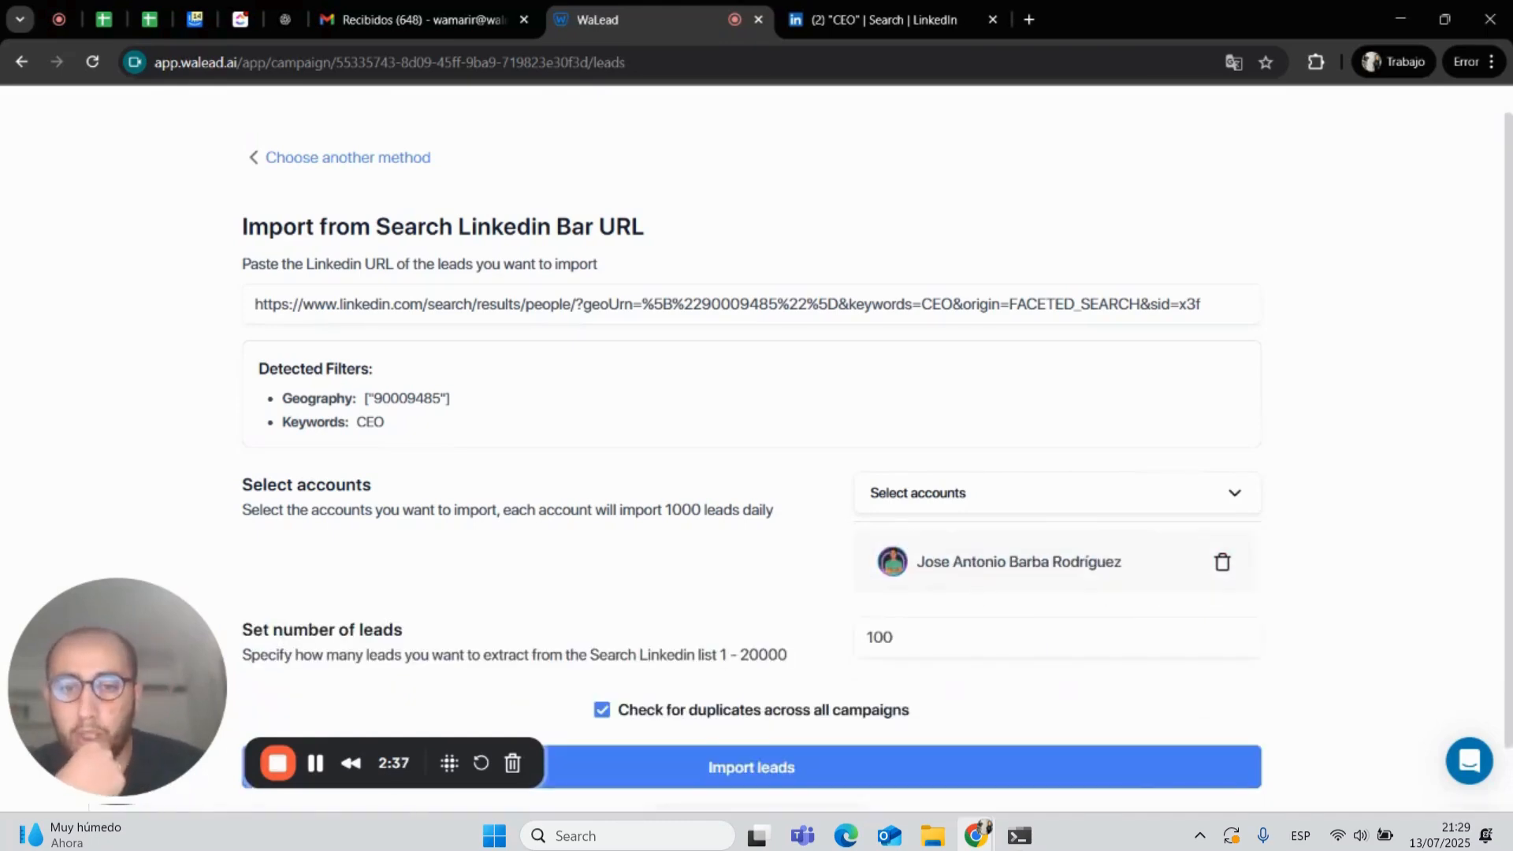
scroll(757, 441, "down", 1)
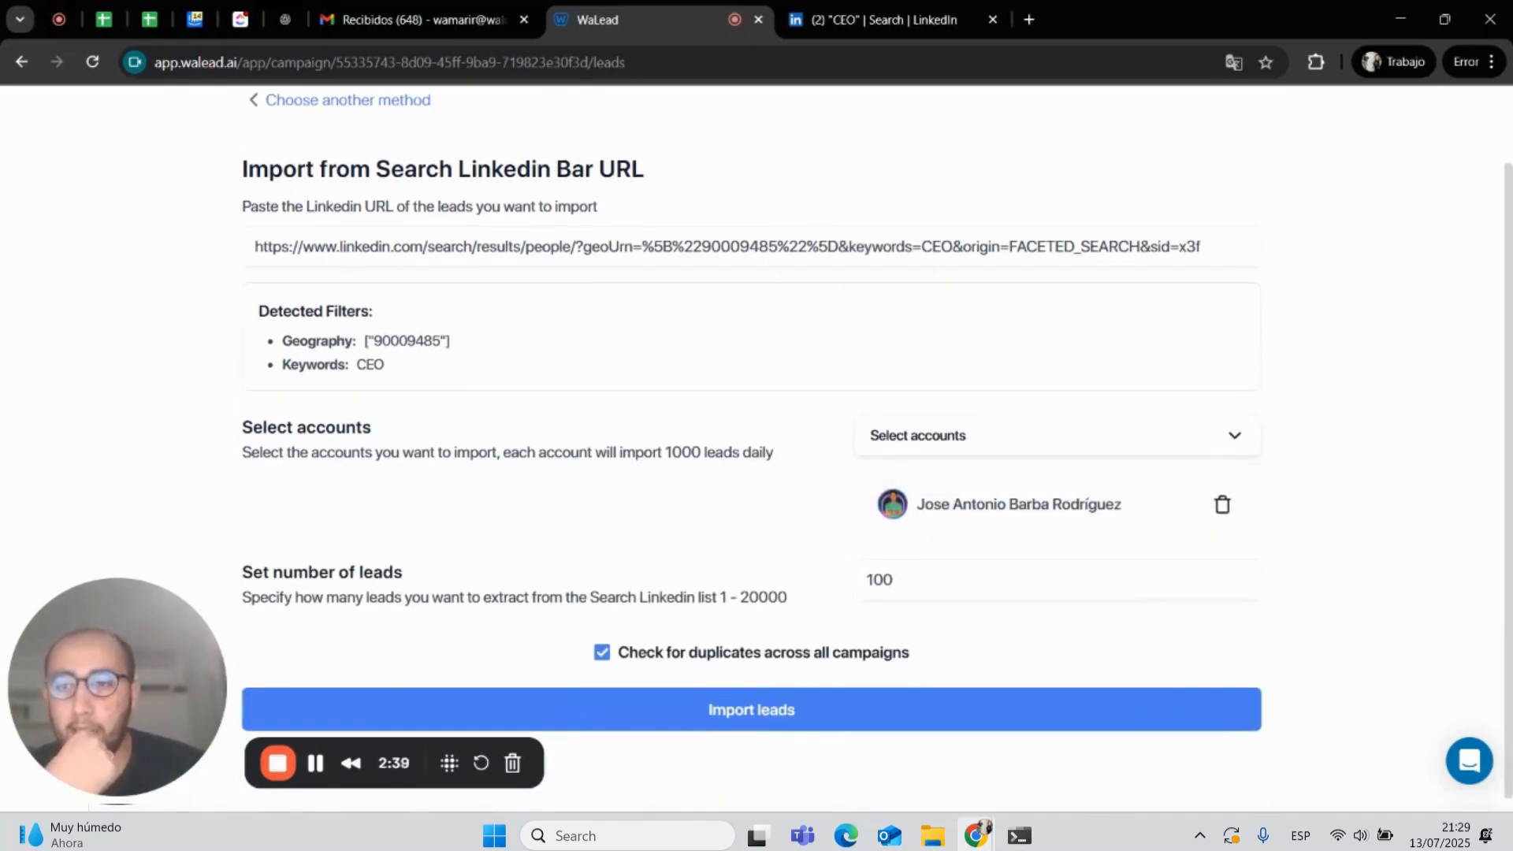
- Examine the daily per-account import limit, the leads range, and the number of result pages in the LinkedIn search
left_click_drag(785, 464, 676, 469)
left_click(669, 483)
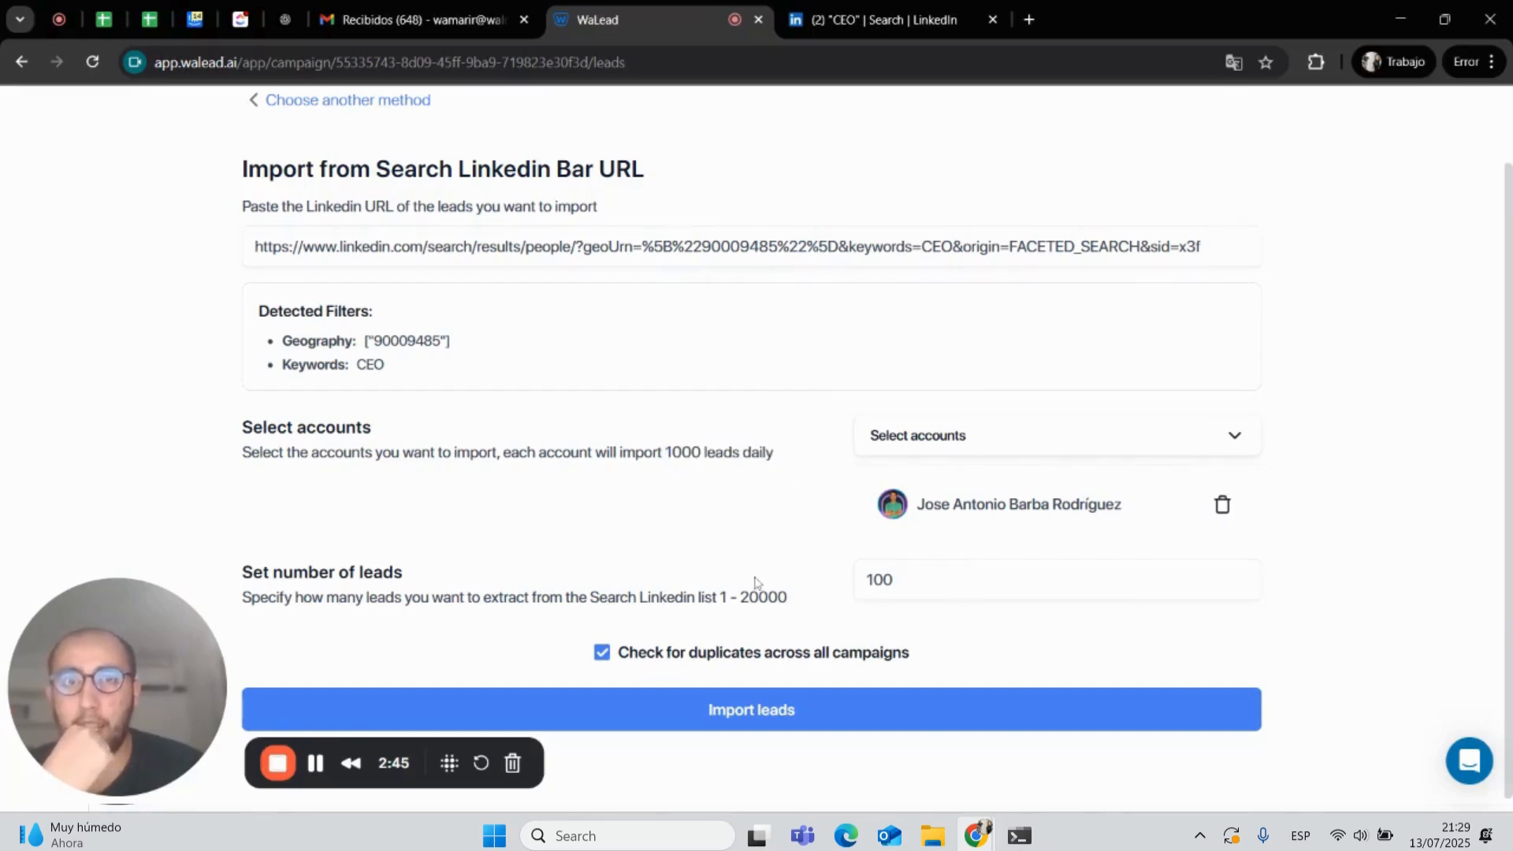
left_click_drag(790, 599, 739, 599)
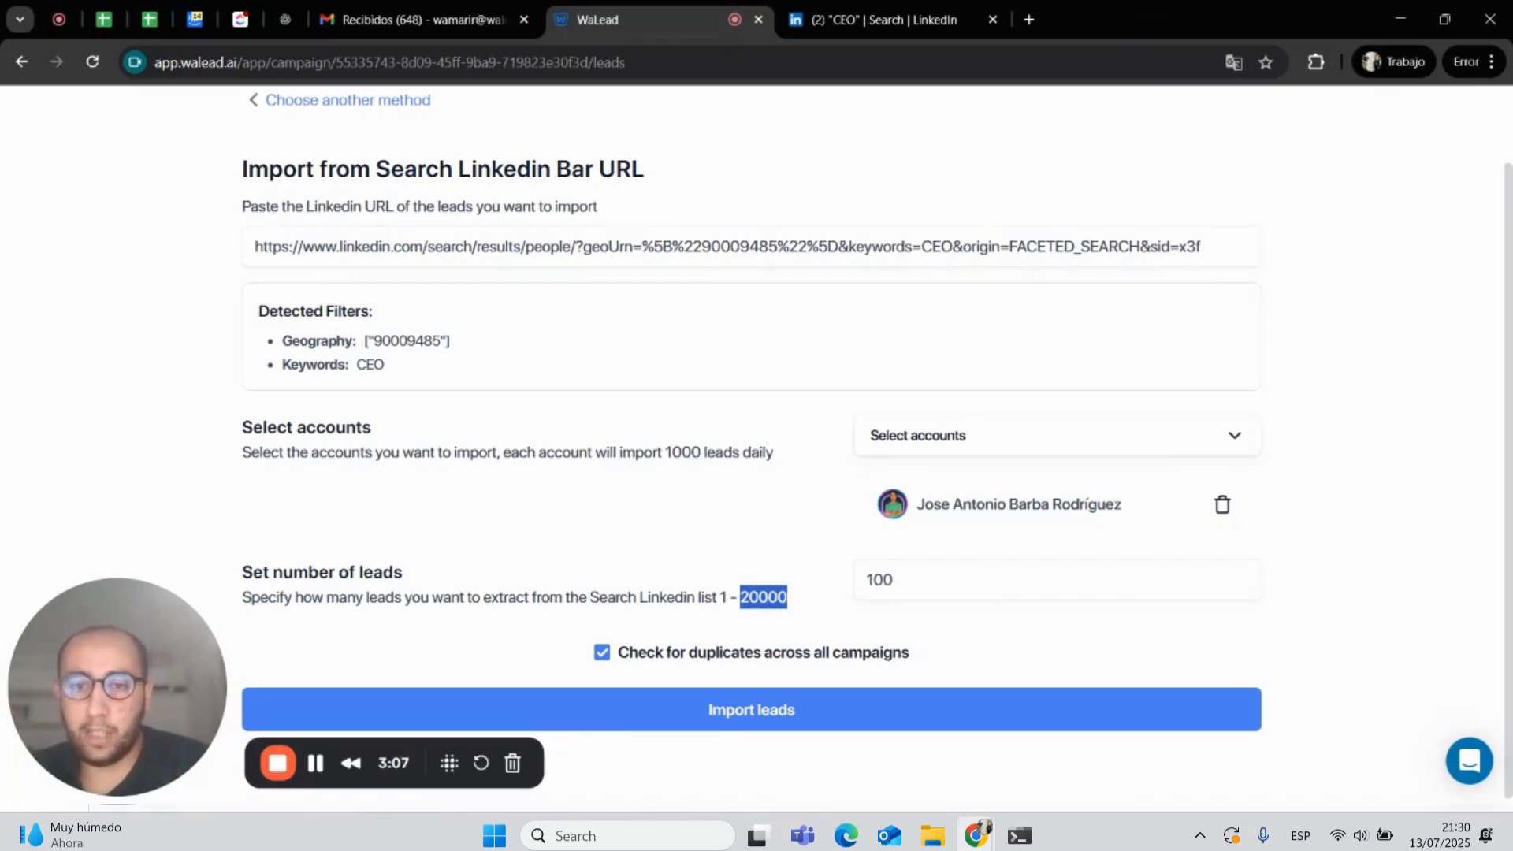
left_click(883, 19)
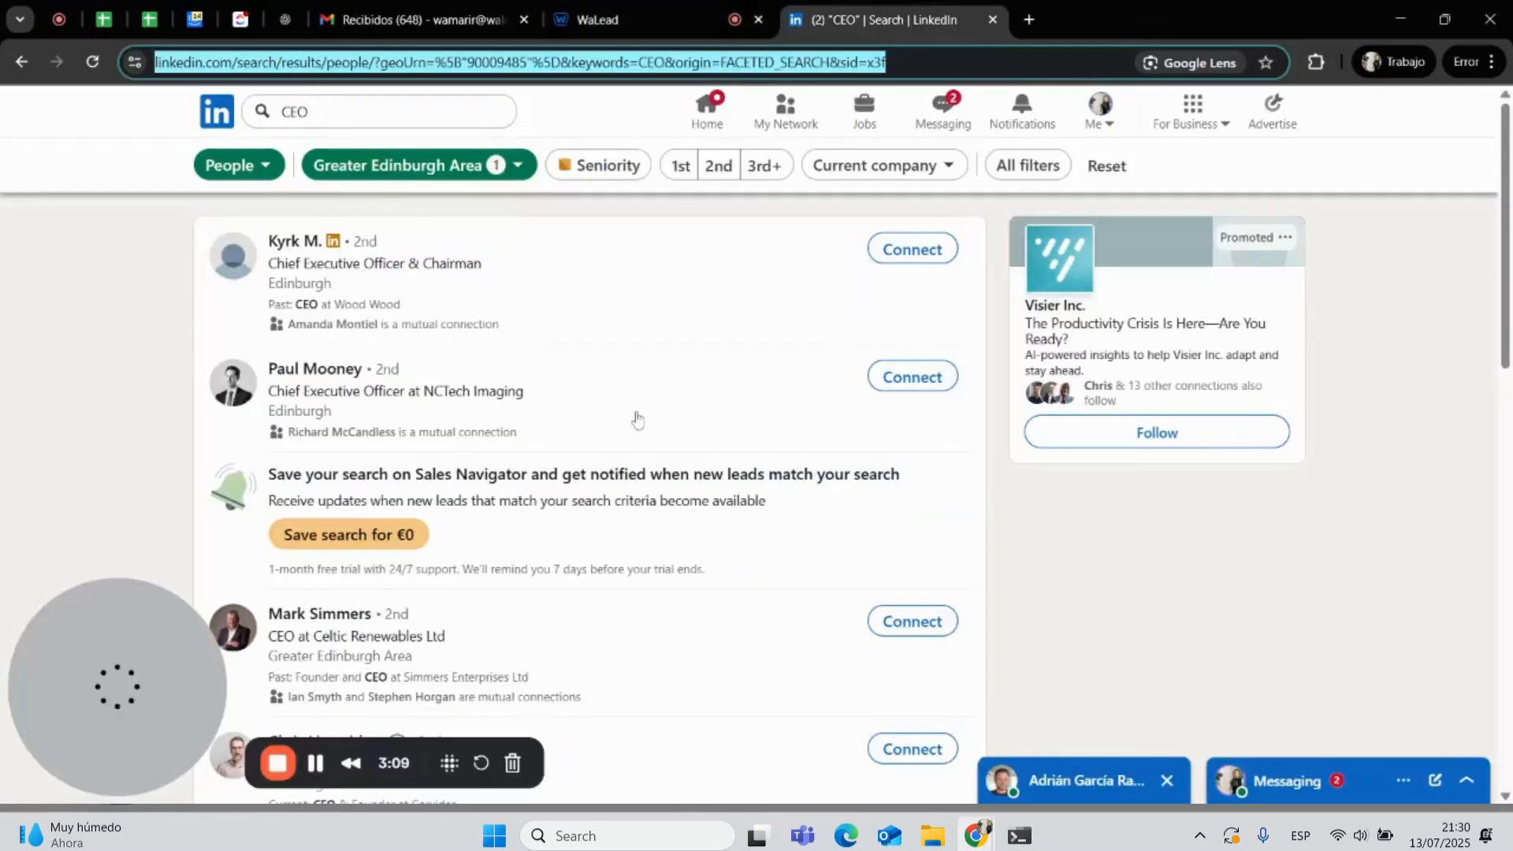
scroll(613, 577, "down", 15)
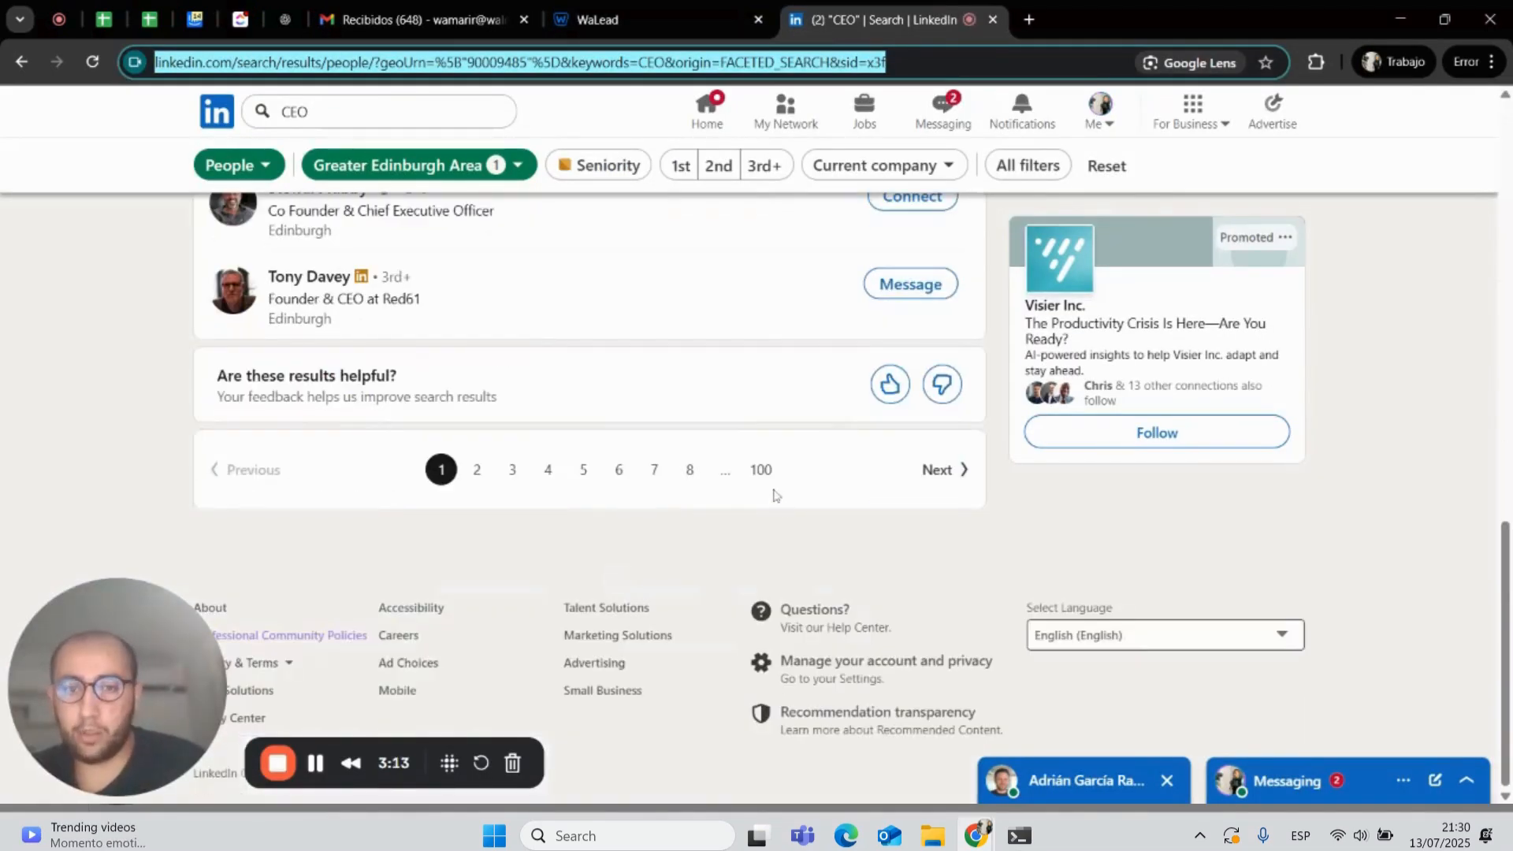
left_click(679, 17)
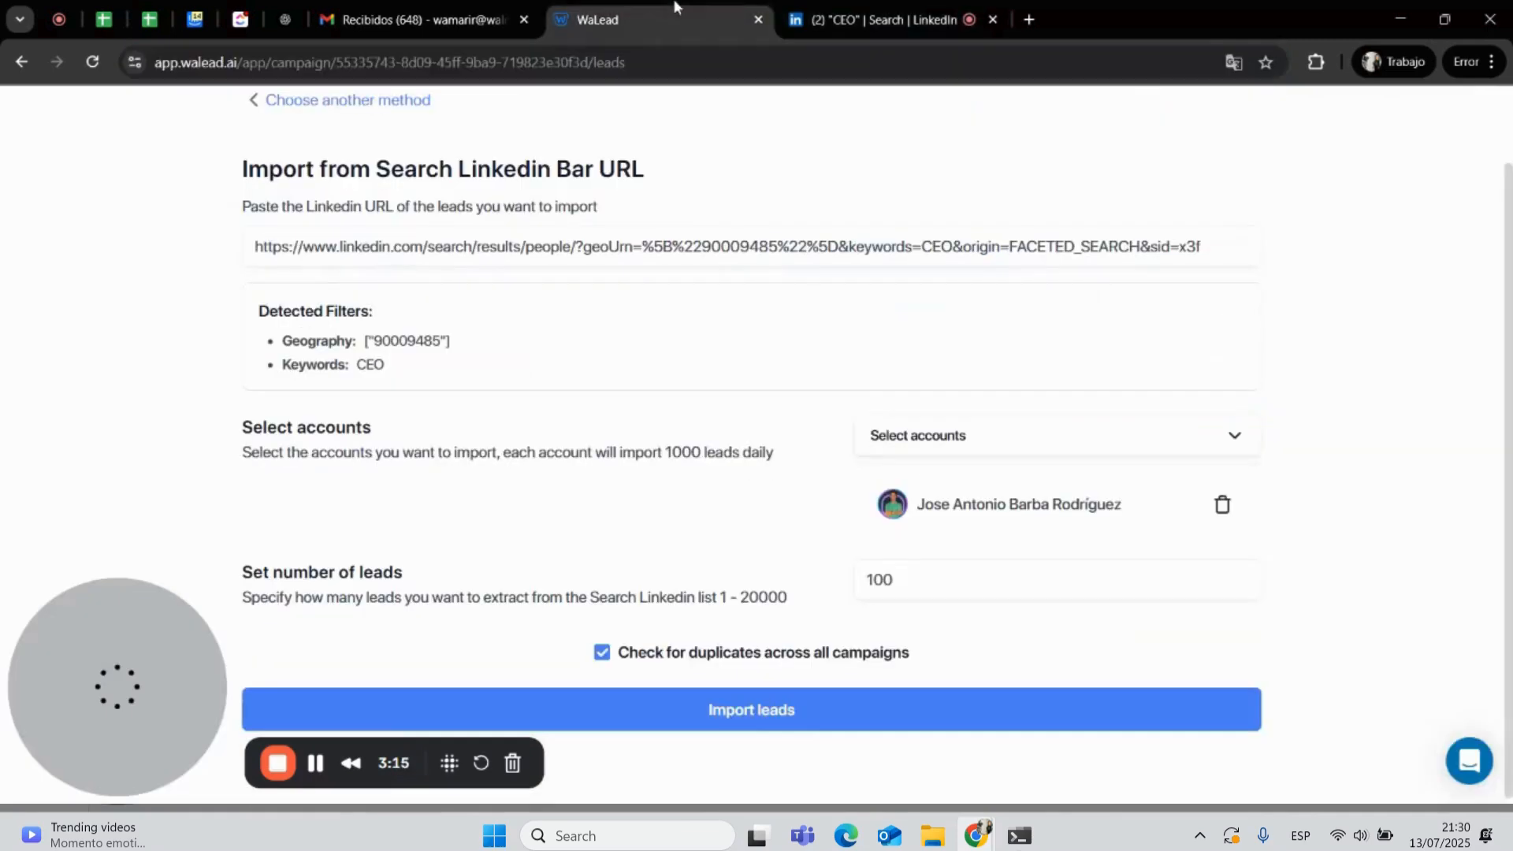
- Set the number of leads to 5000 and start importing the leads
left_click(968, 589)
key("ctrl+a")
type("5000")
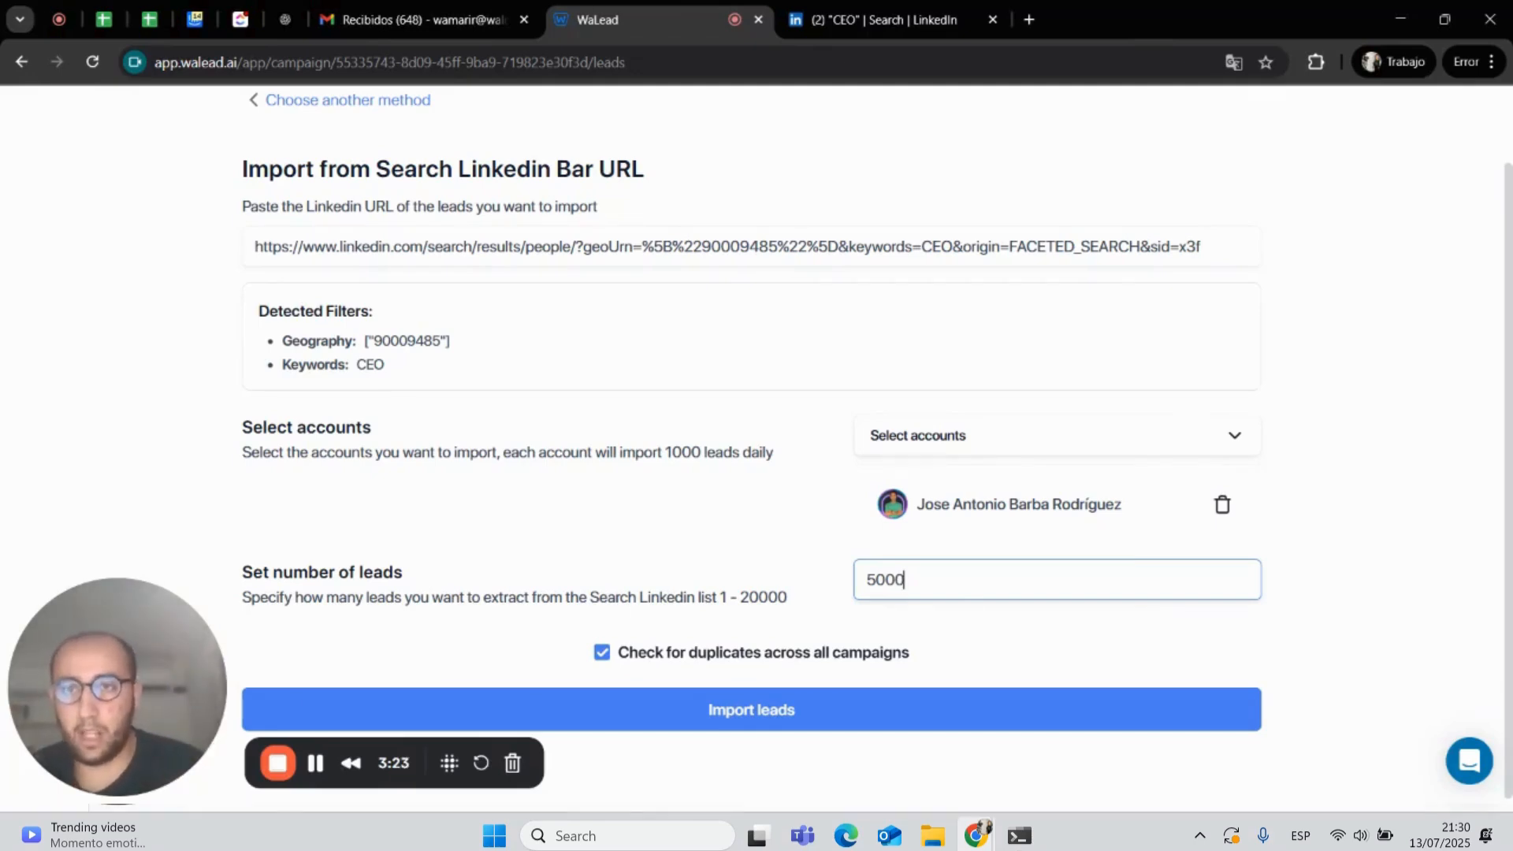
left_click(1005, 651)
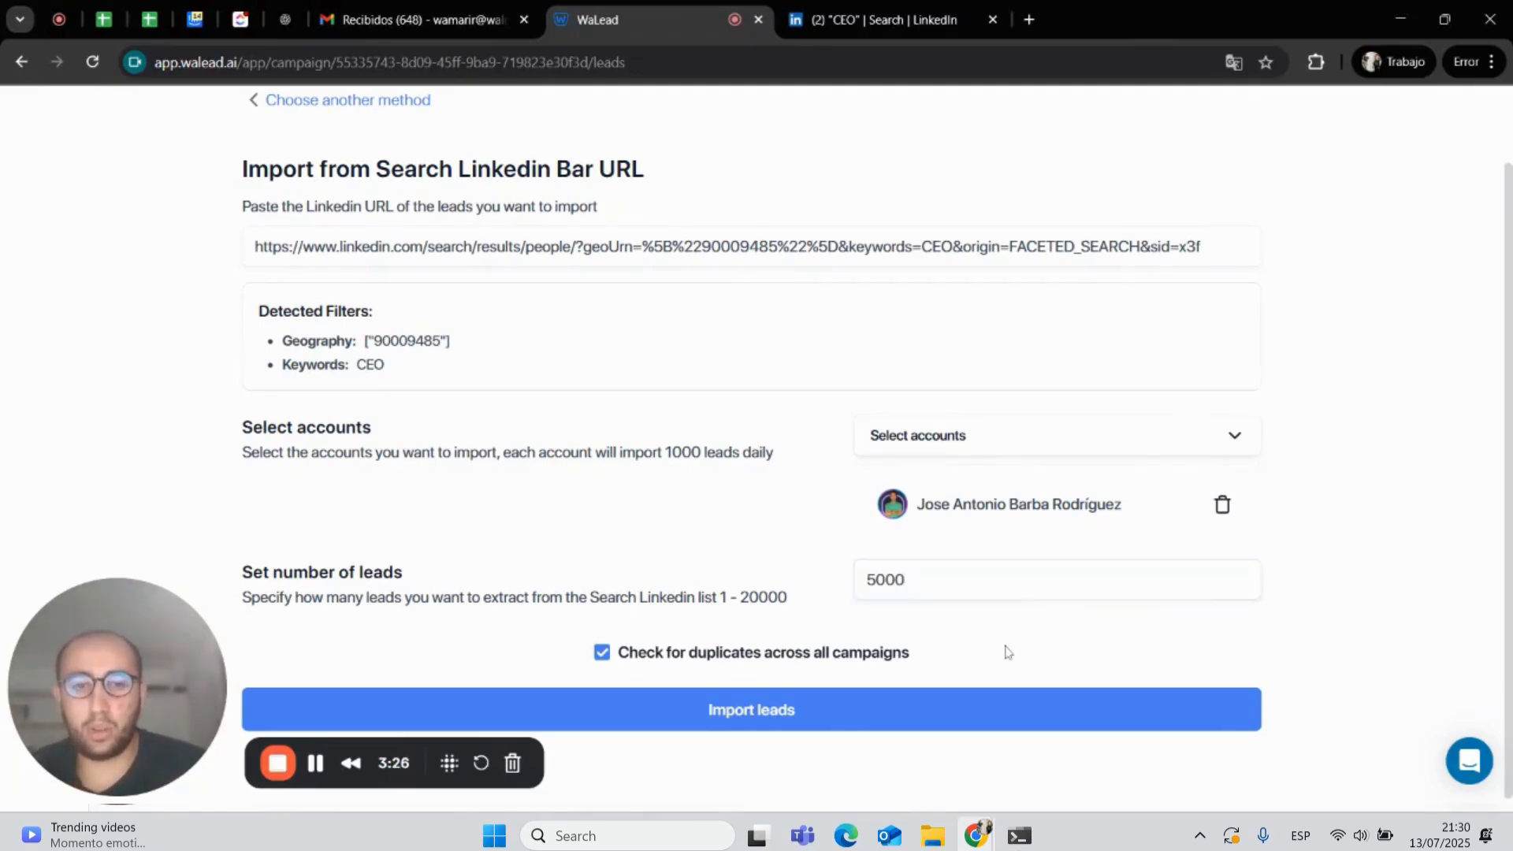
left_click(879, 711)
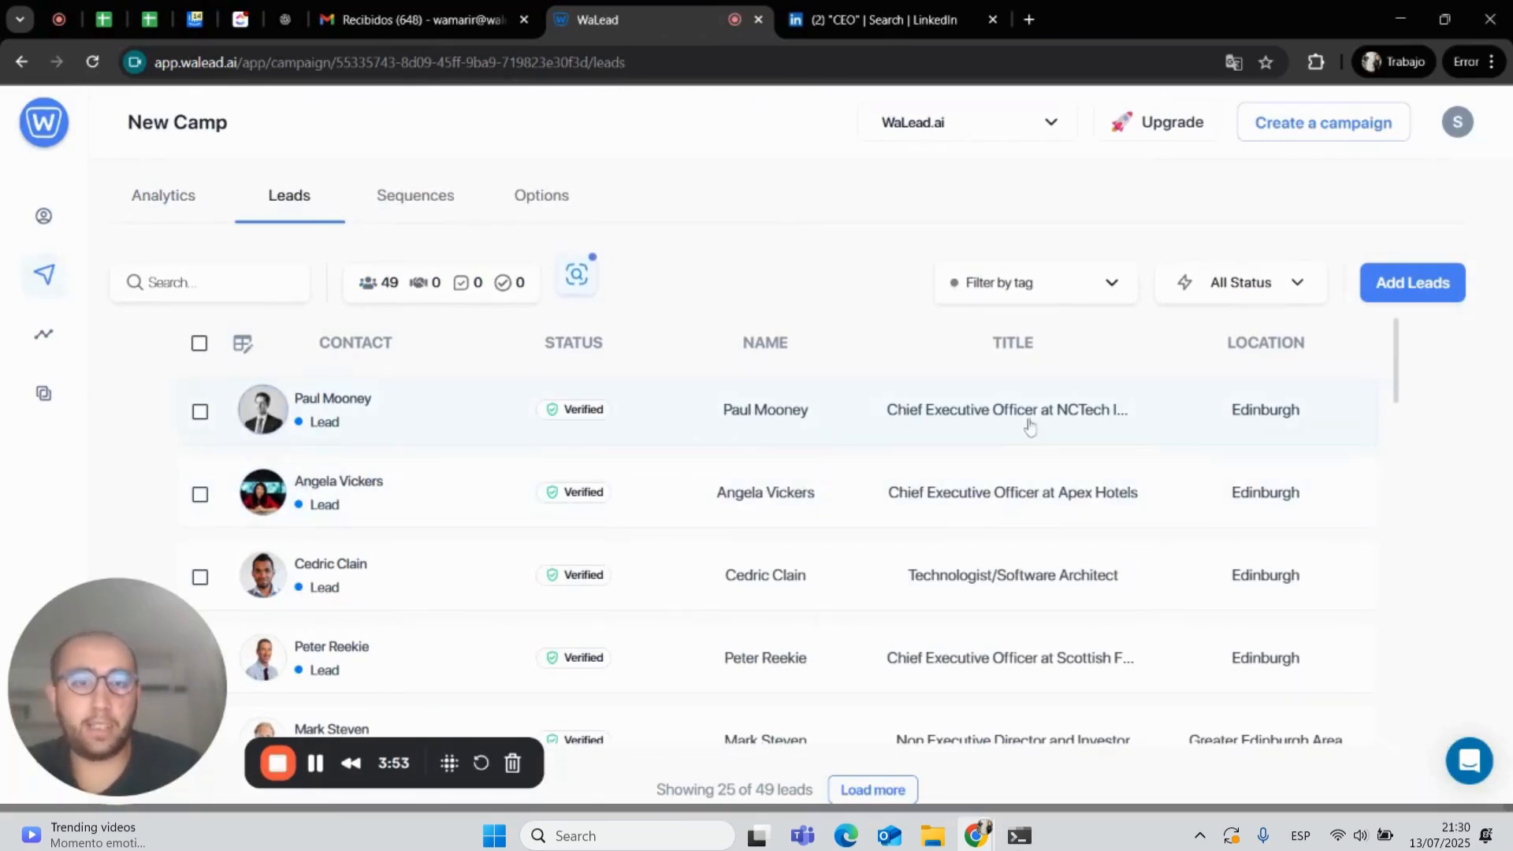
- Review the imported leads list and open the extraction progress details
scroll(992, 538, "down", 1)
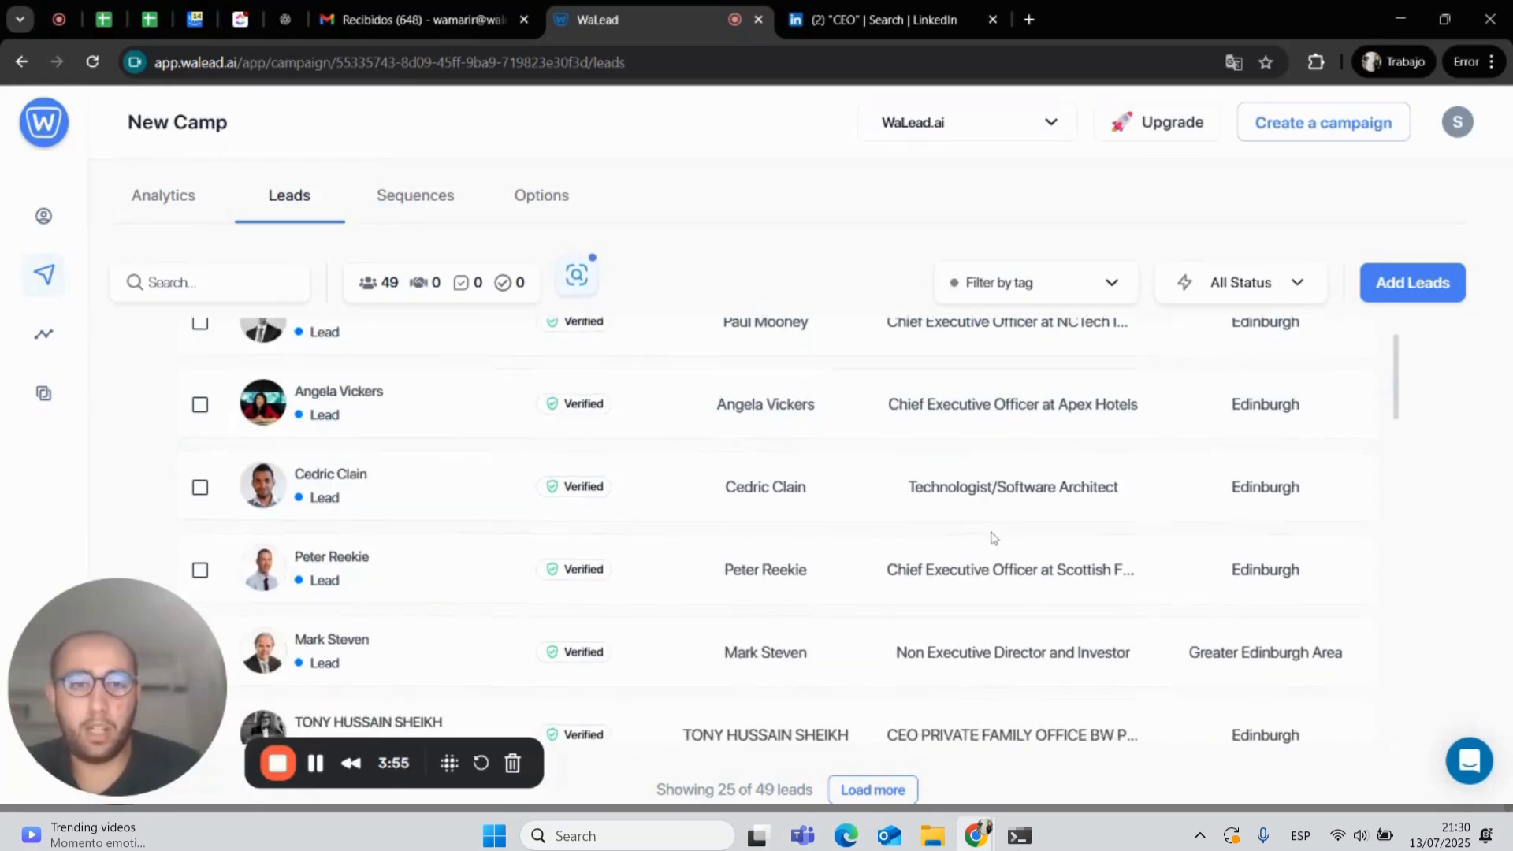
scroll(992, 538, "down", 1)
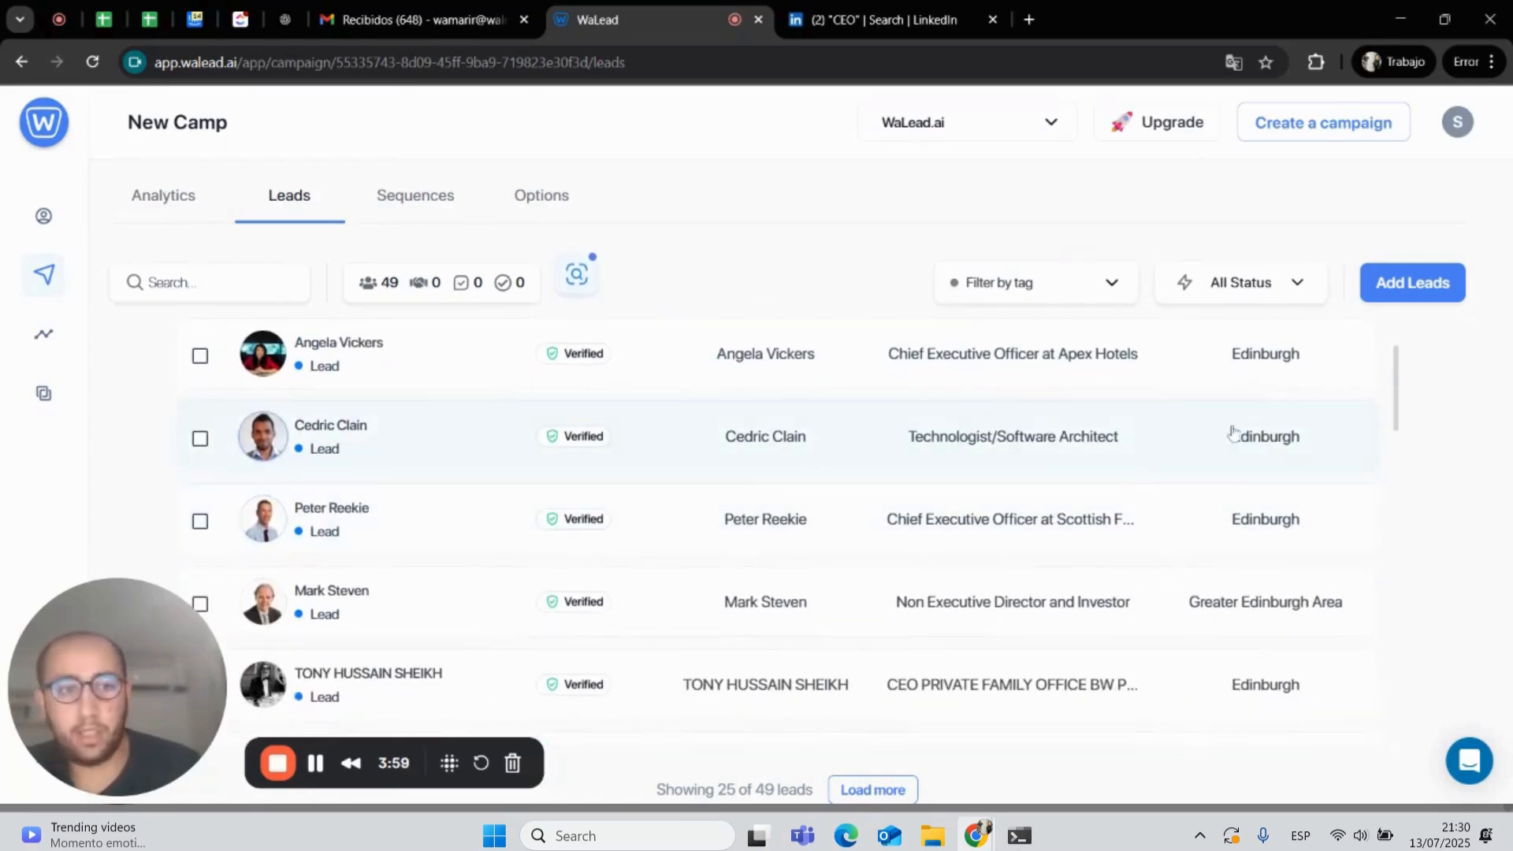
scroll(1273, 437, "down", 5)
scroll(1274, 438, "up", 6)
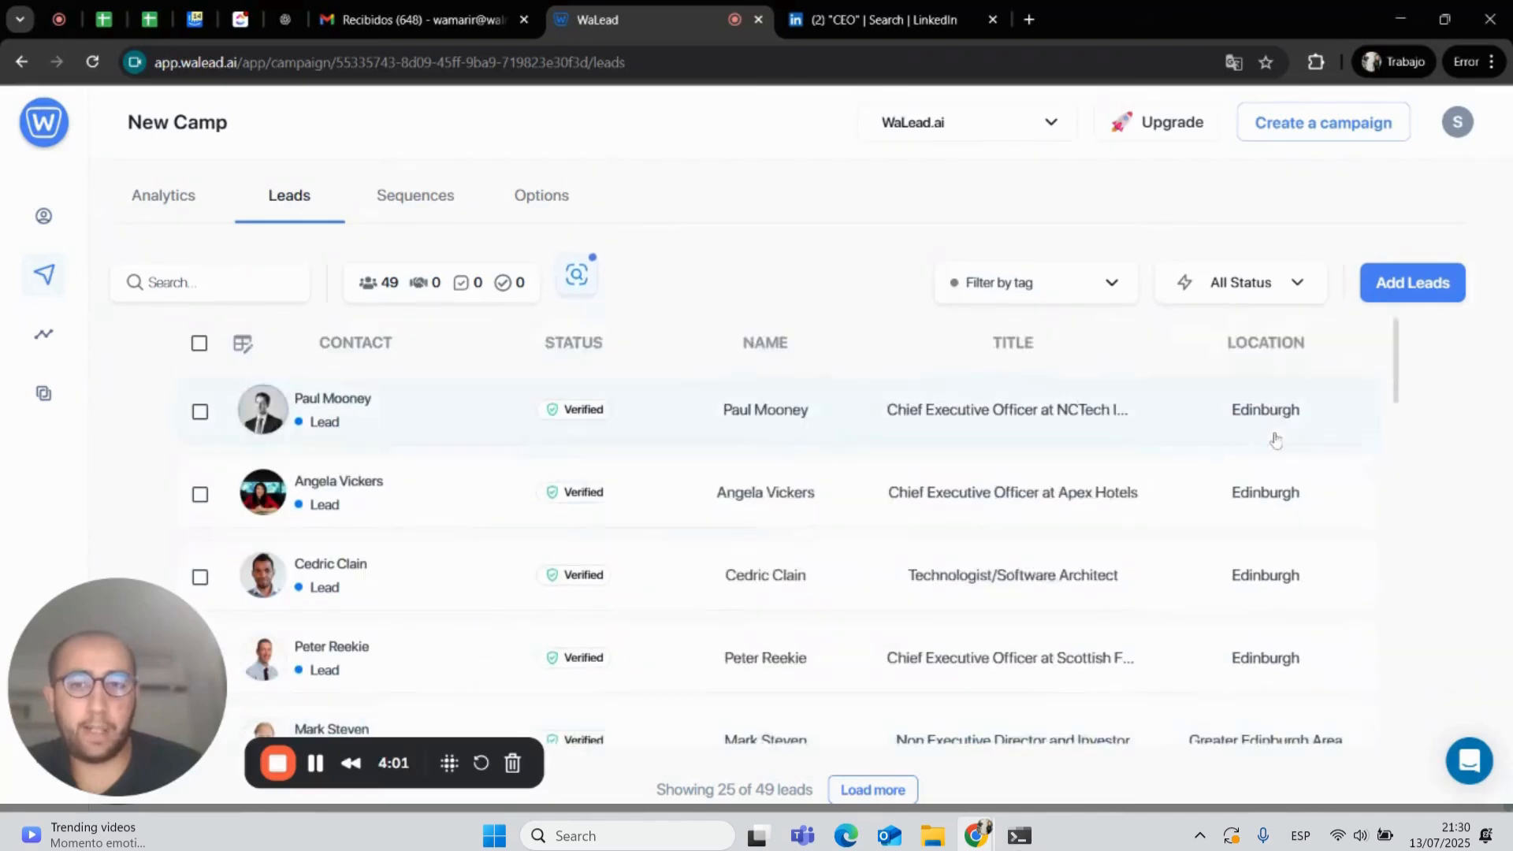
left_click(578, 280)
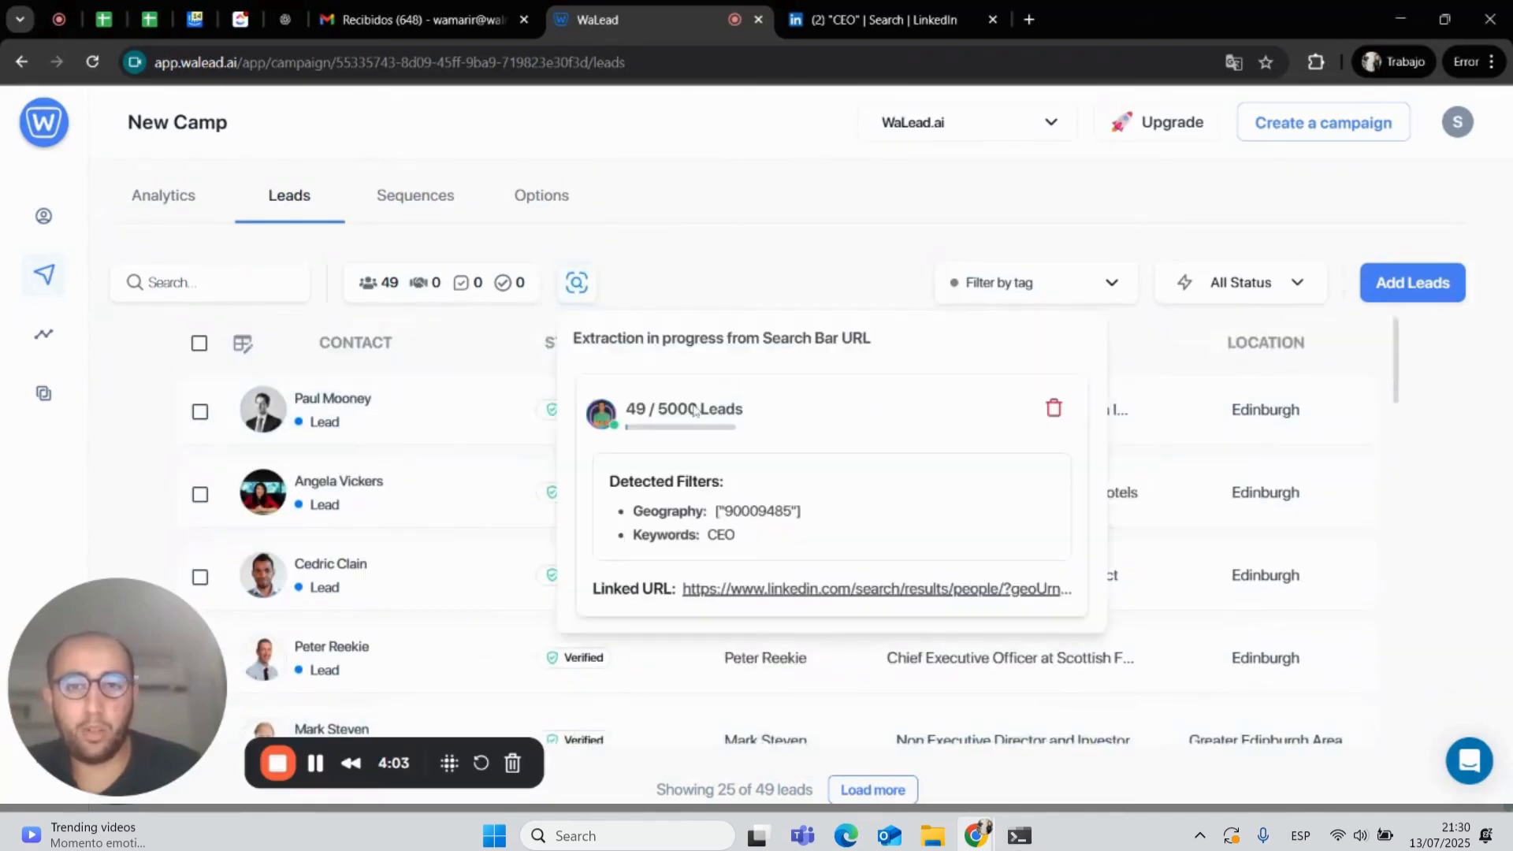
left_click_drag(698, 410, 645, 421)
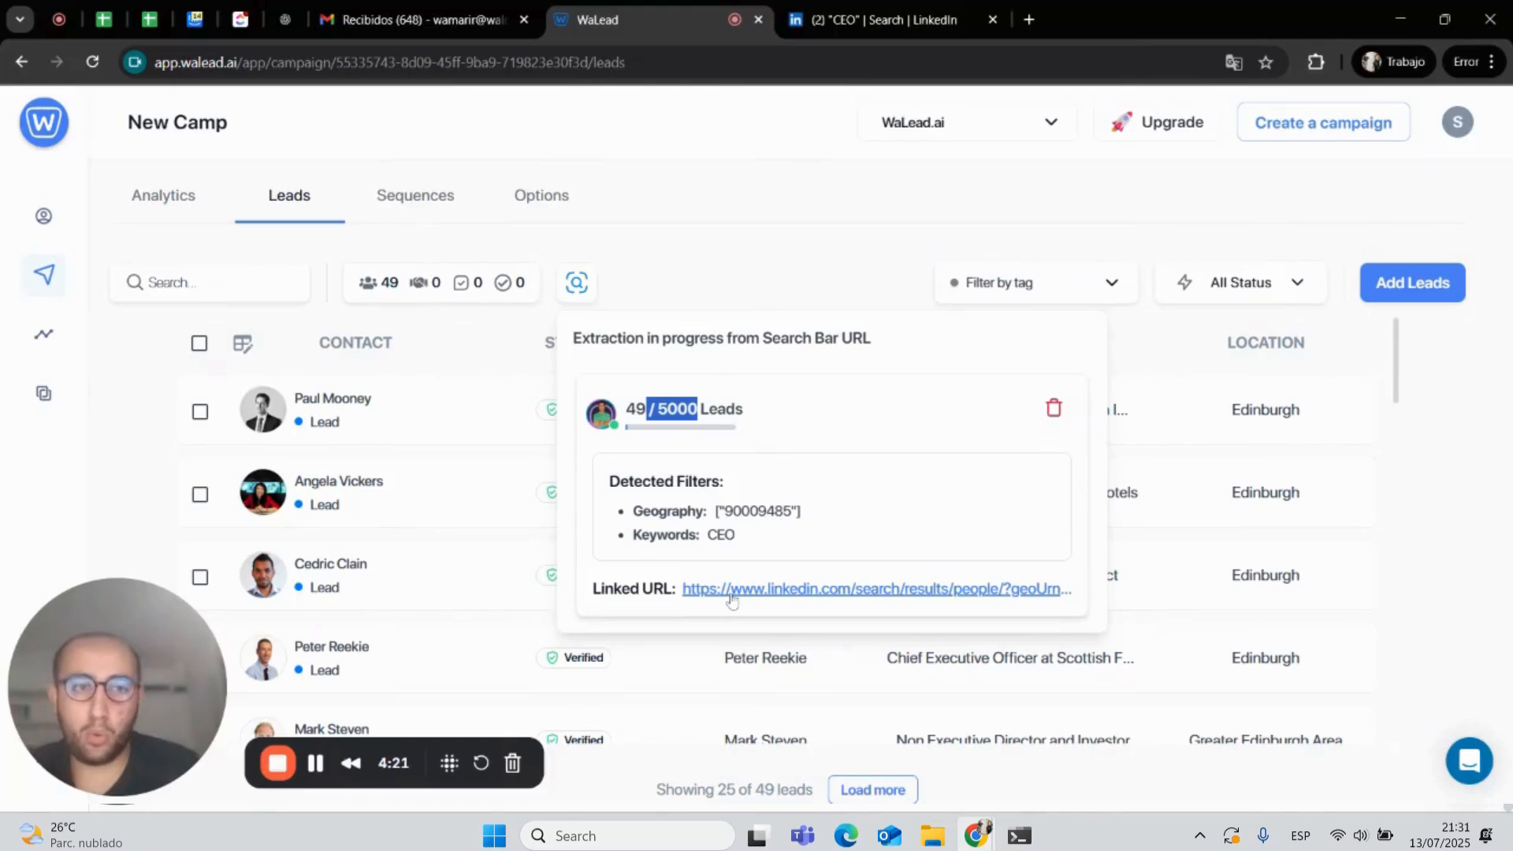
- Add a message step to the campaign sequence and open its empty message variant
left_click(428, 202)
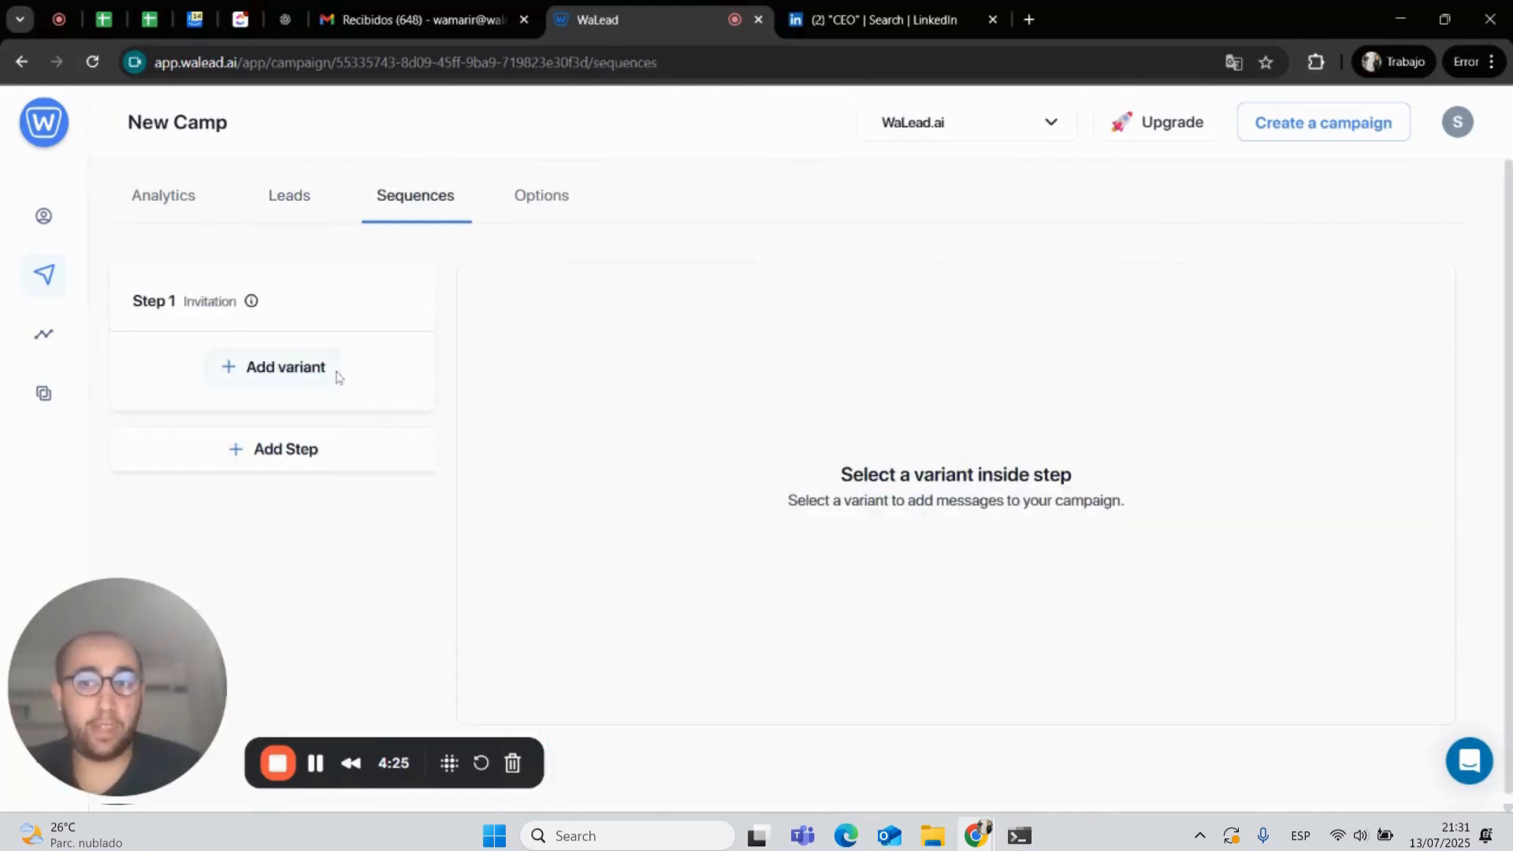
left_click(336, 374)
left_click(284, 356)
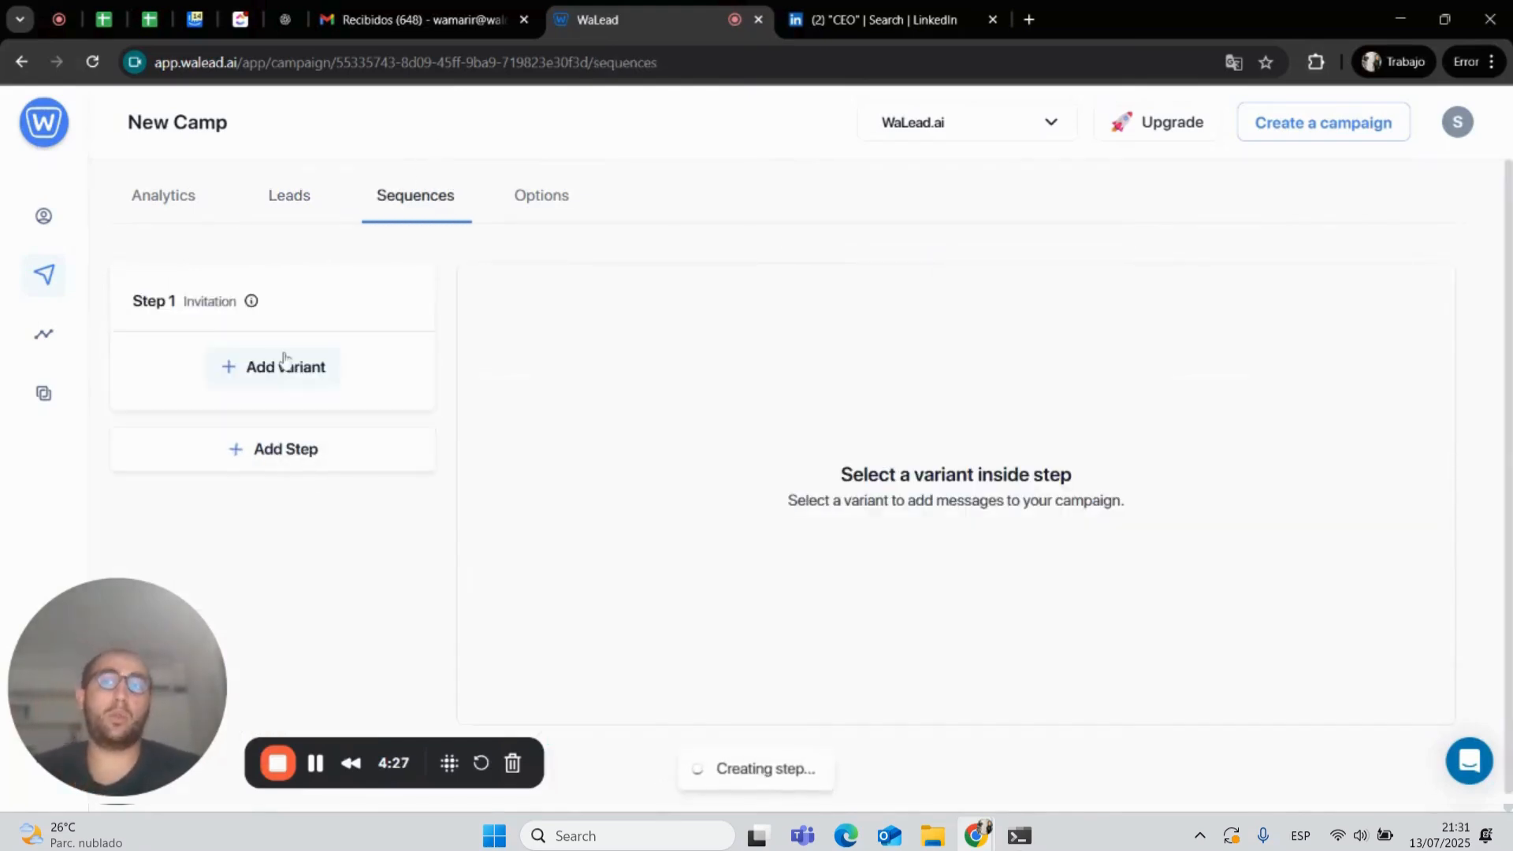
left_click(253, 581)
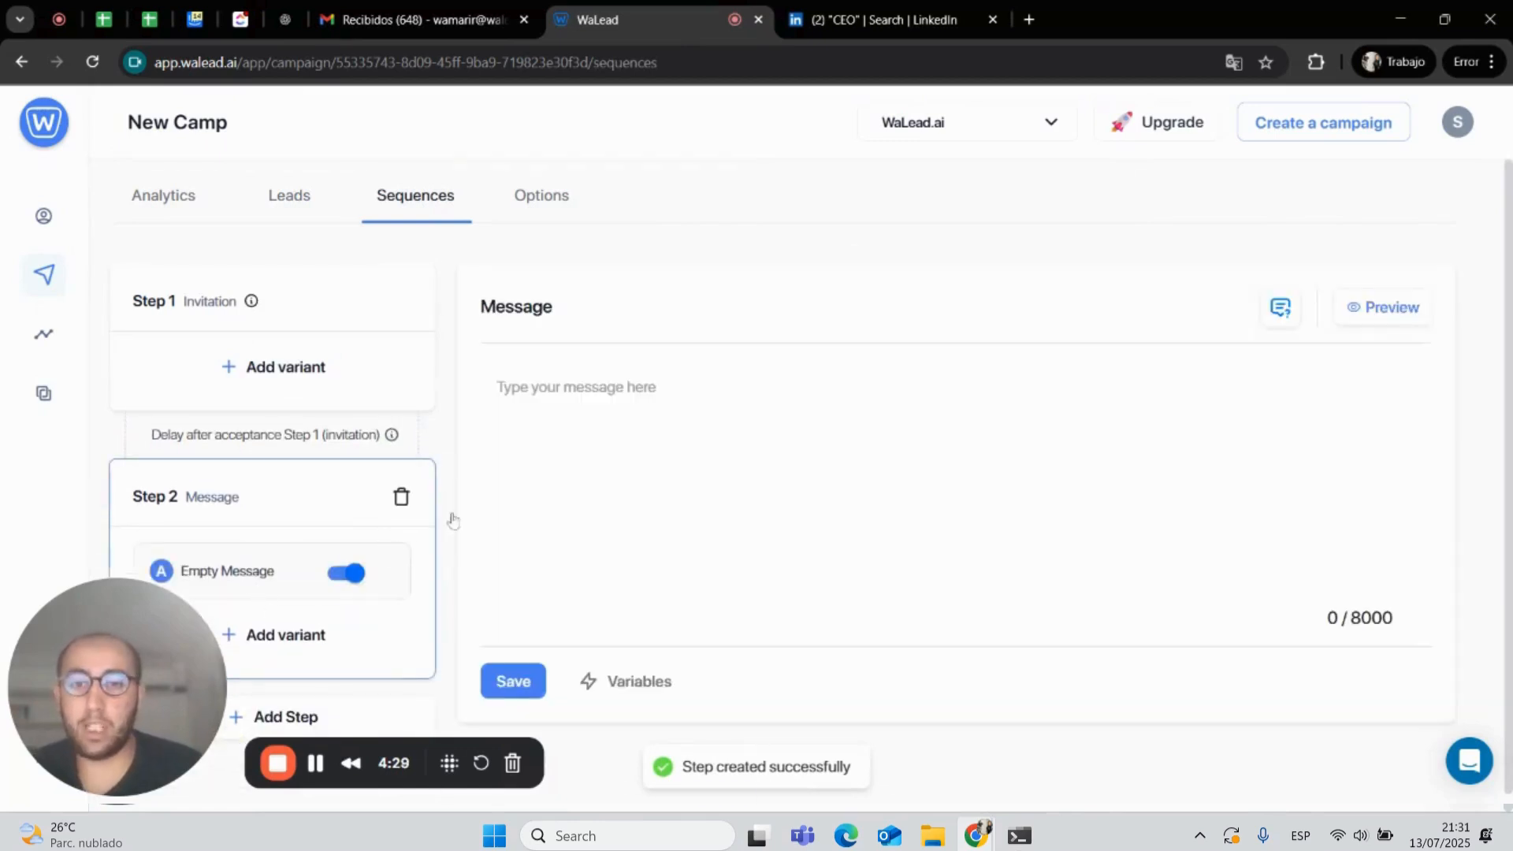
- Compose the message with the firstName and lastName variables, then title and location variables on separate lines
left_click(626, 681)
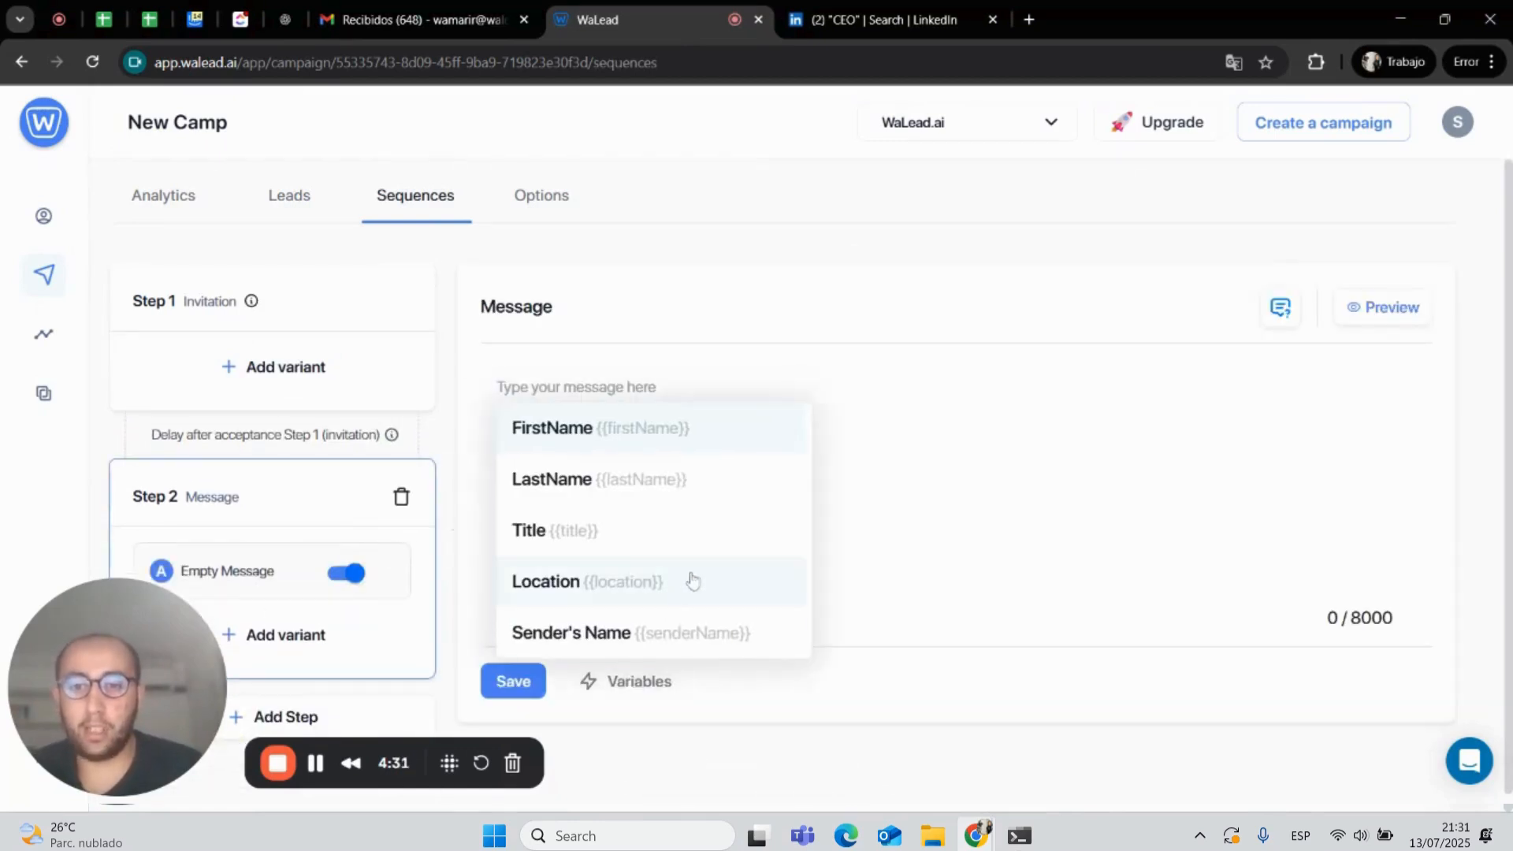
left_click(600, 432)
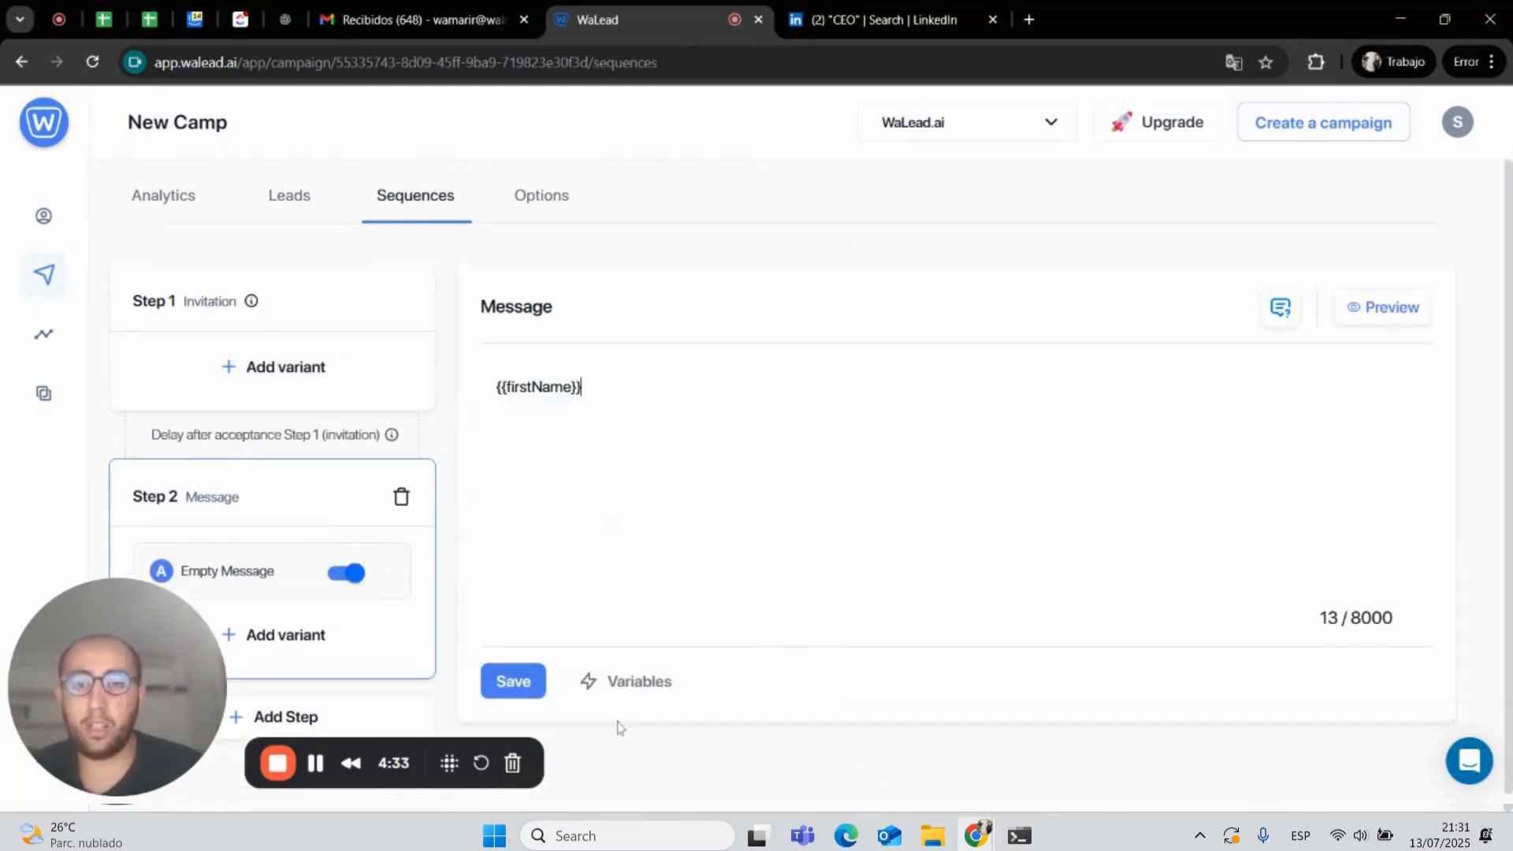
left_click(627, 681)
left_click(634, 479)
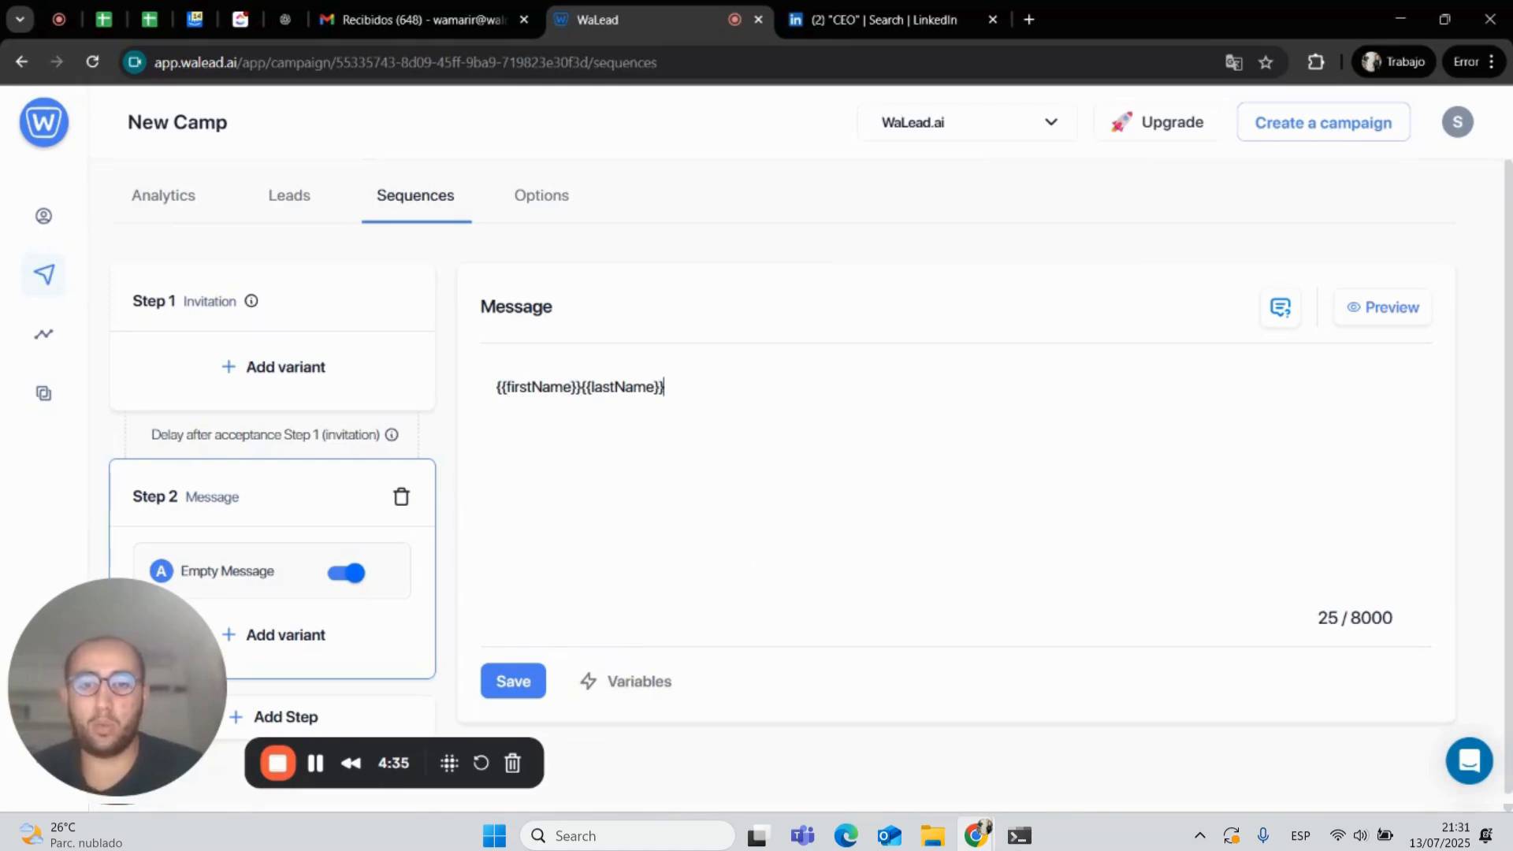
key("Return")
key("Return")
left_click(628, 681)
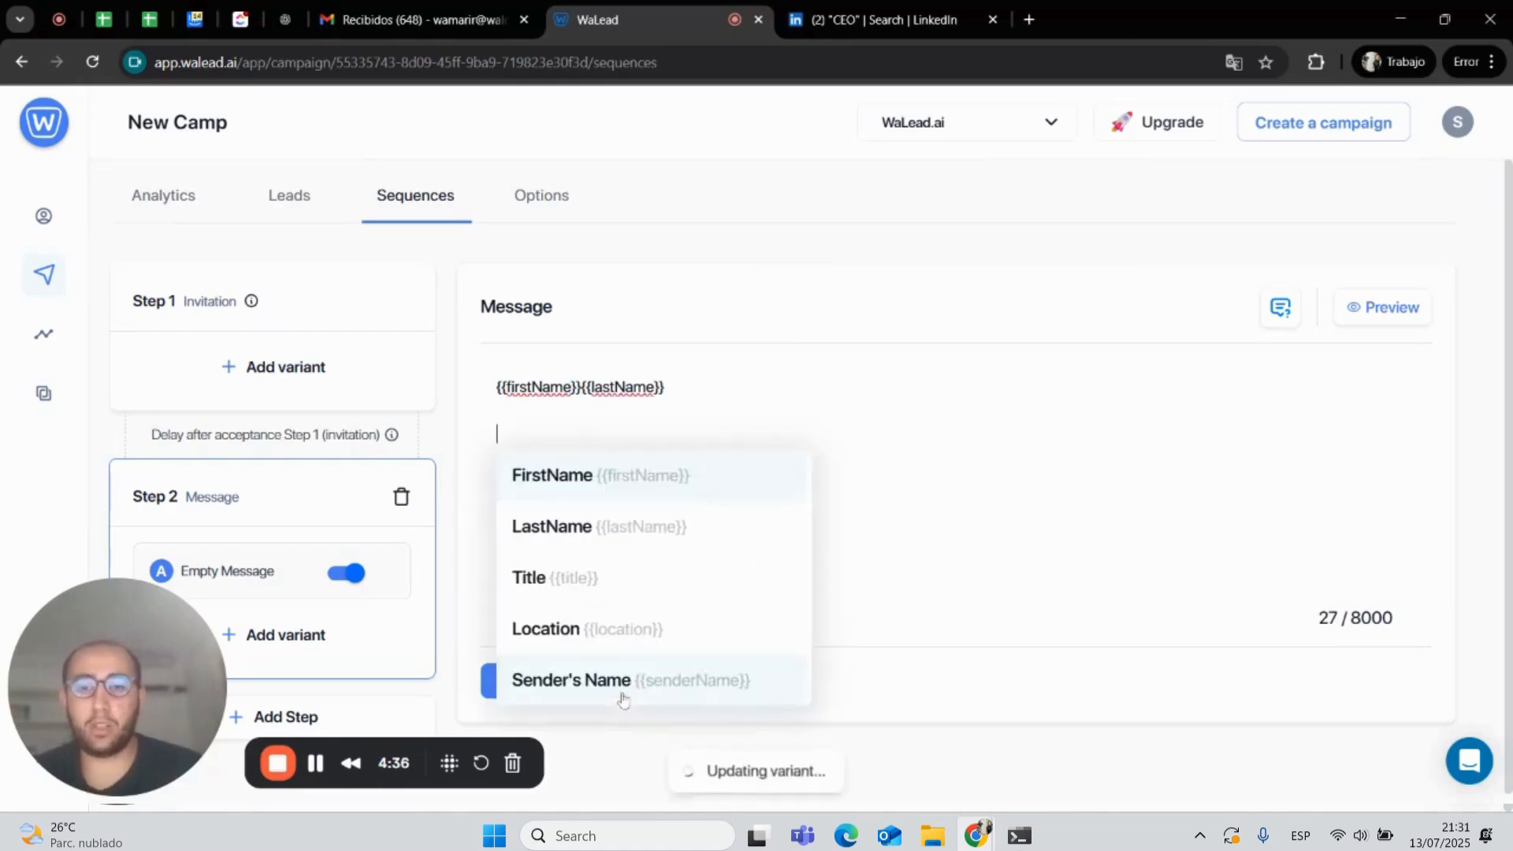
left_click(615, 561)
key("Return")
key("Return")
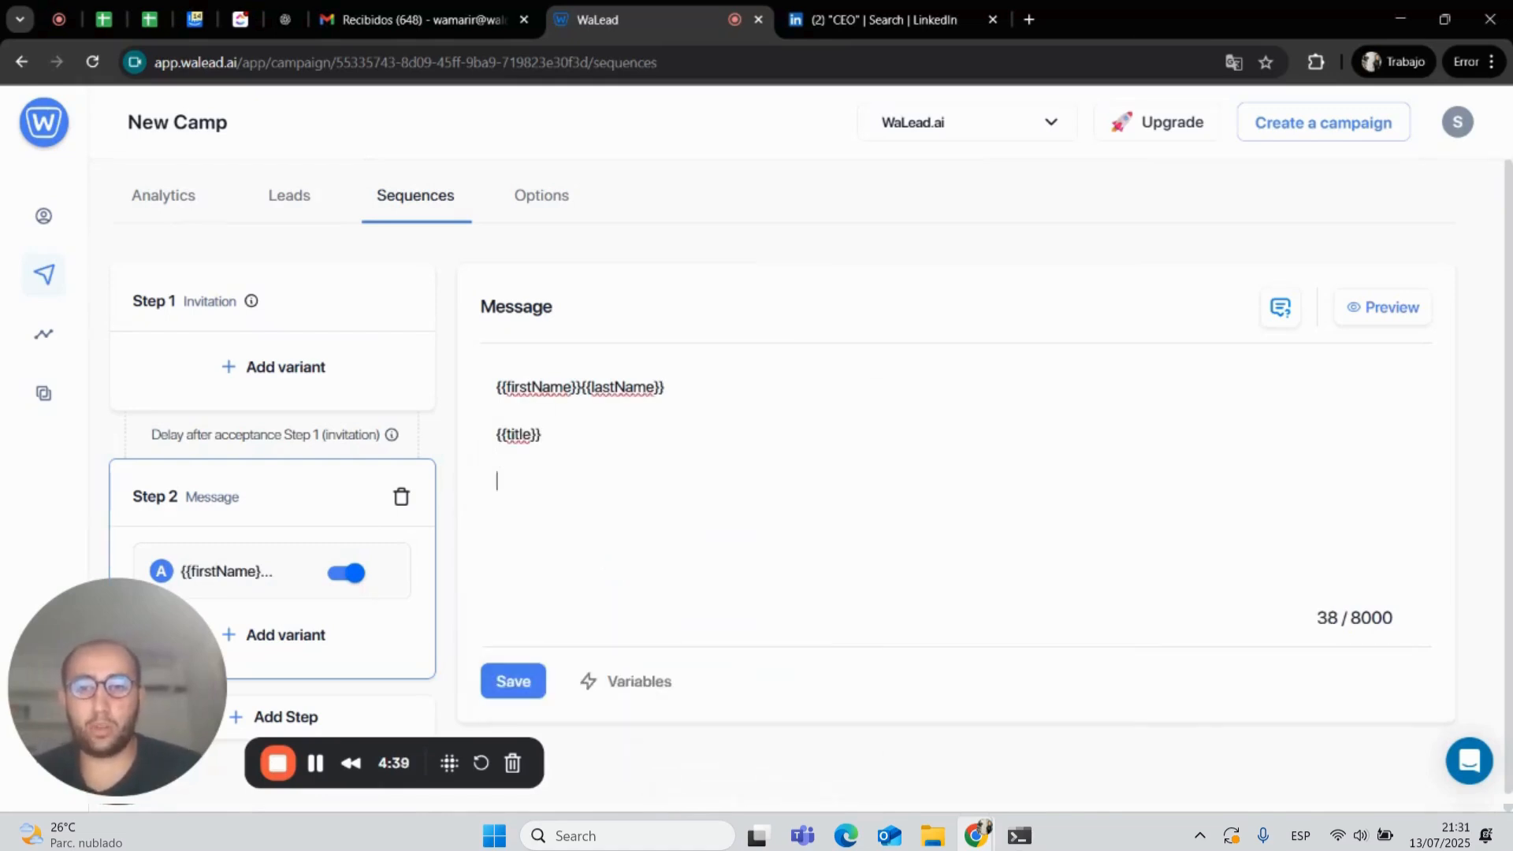
left_click(603, 679)
left_click(607, 672)
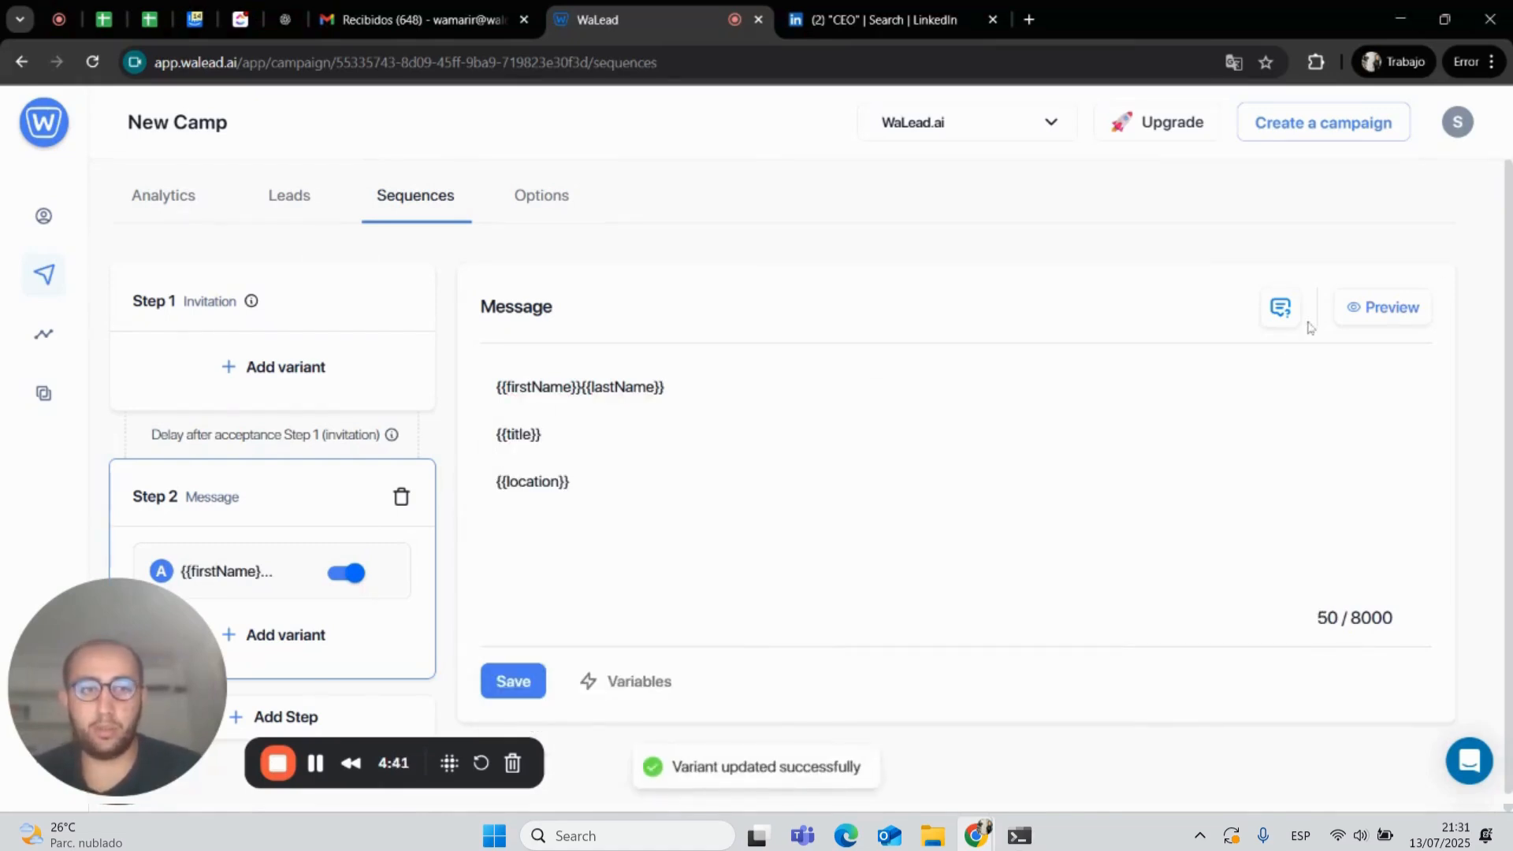
- Preview the message filled in with a sample lead's variables and close the preview
left_click(1403, 309)
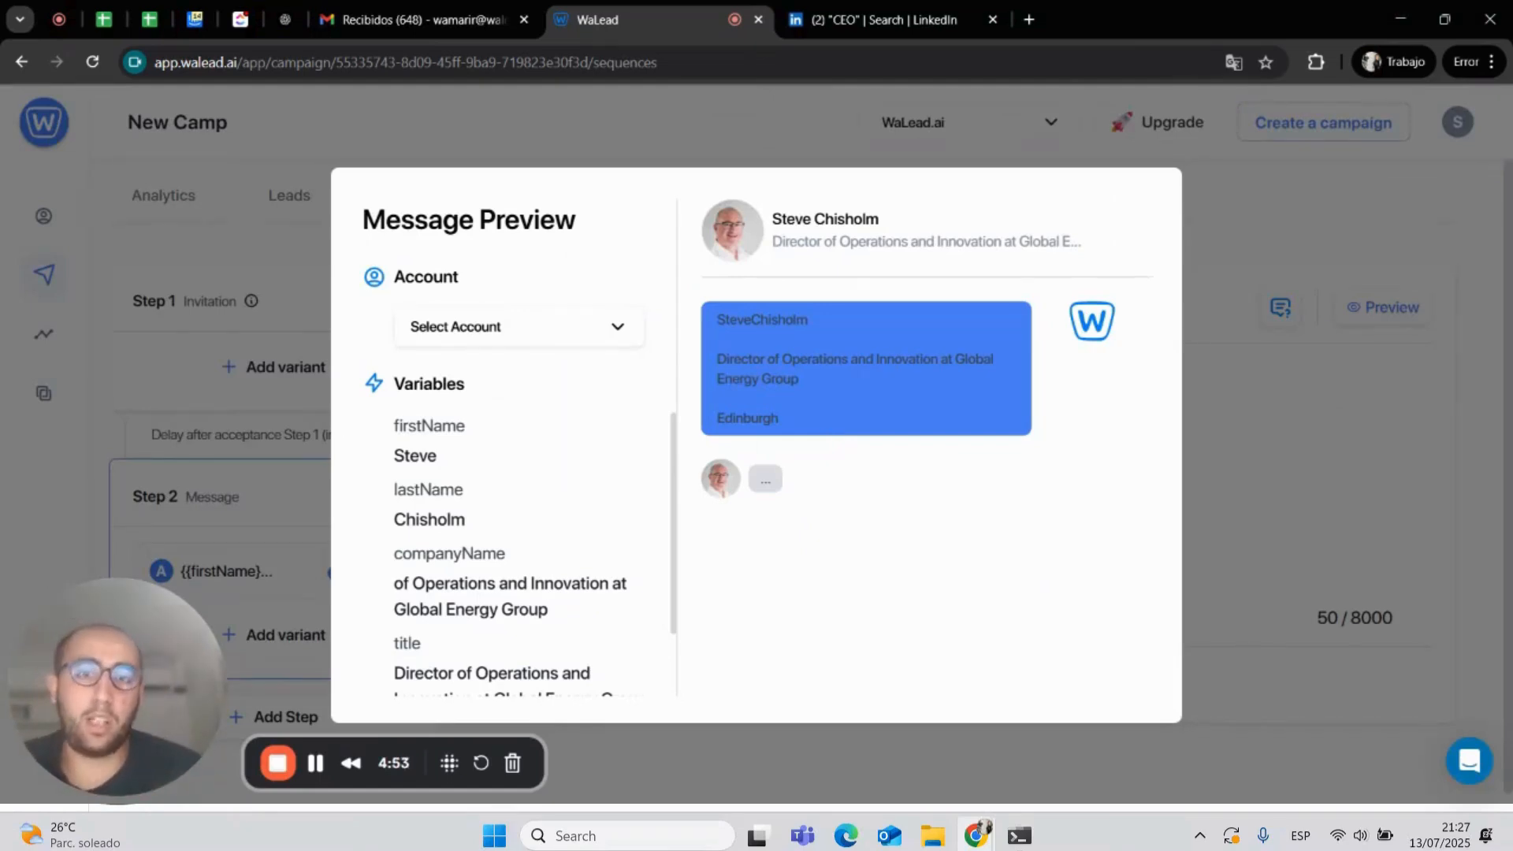
left_click(1264, 374)
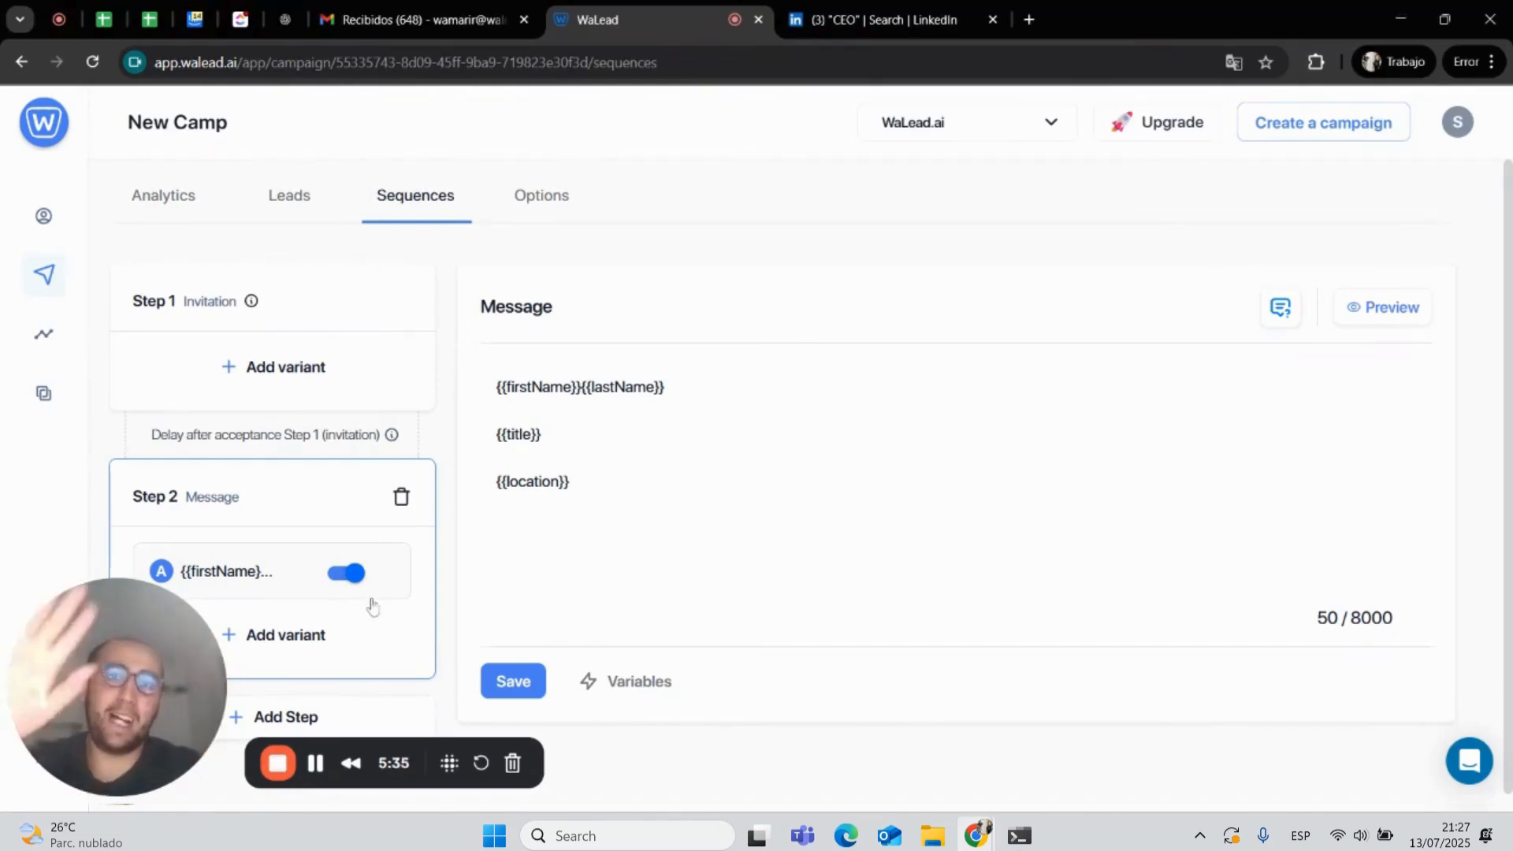
left_click(277, 762)
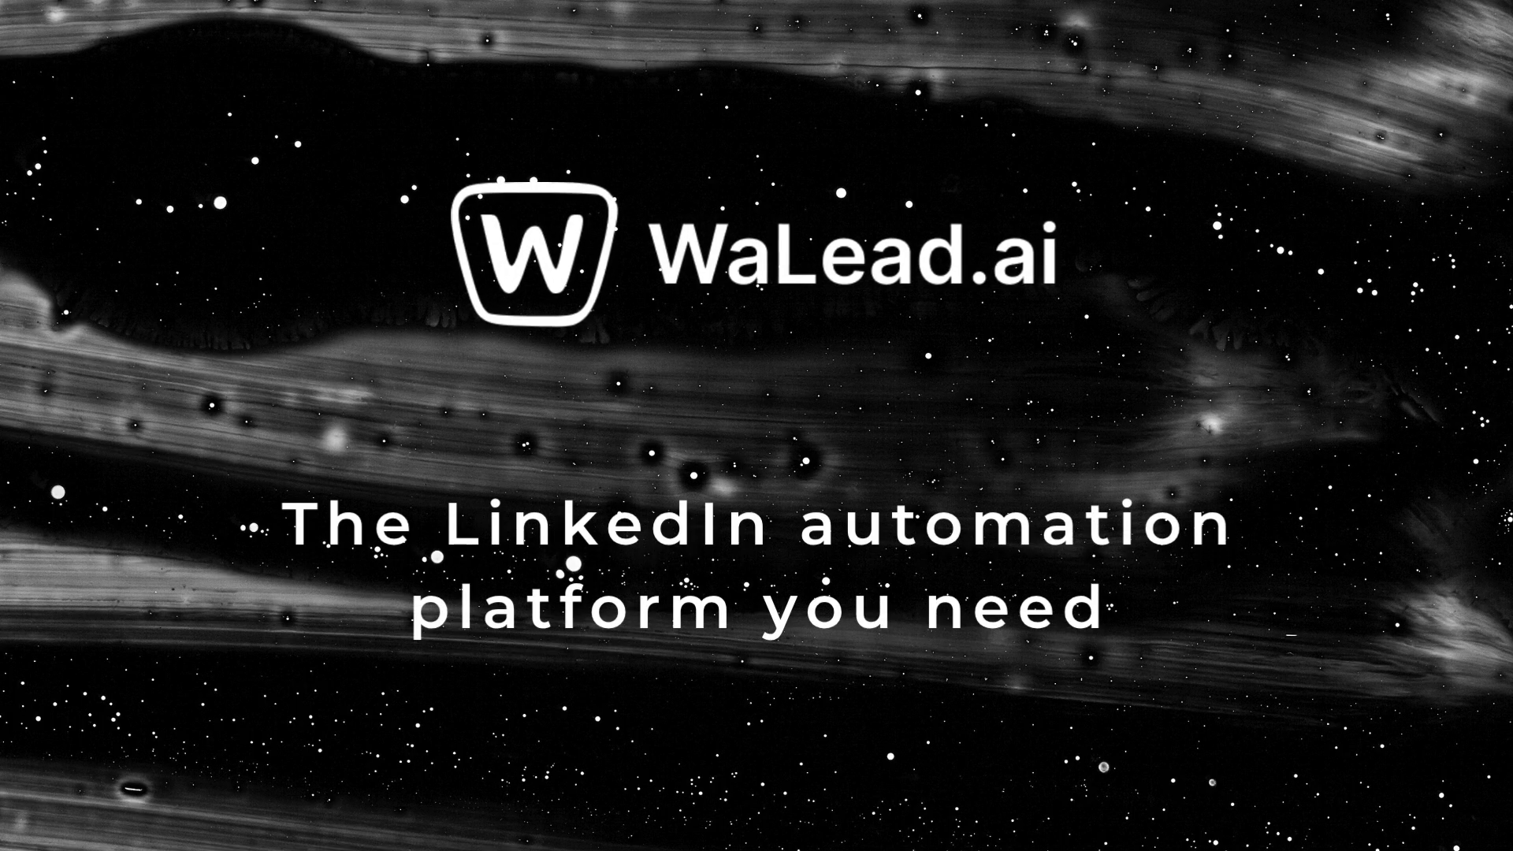